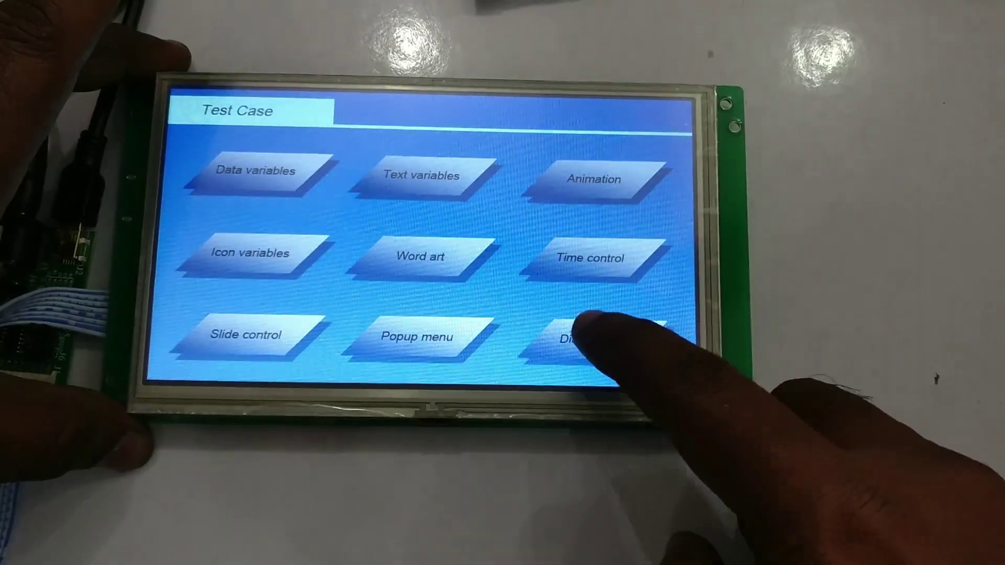
left_click(607, 338)
left_click(655, 111)
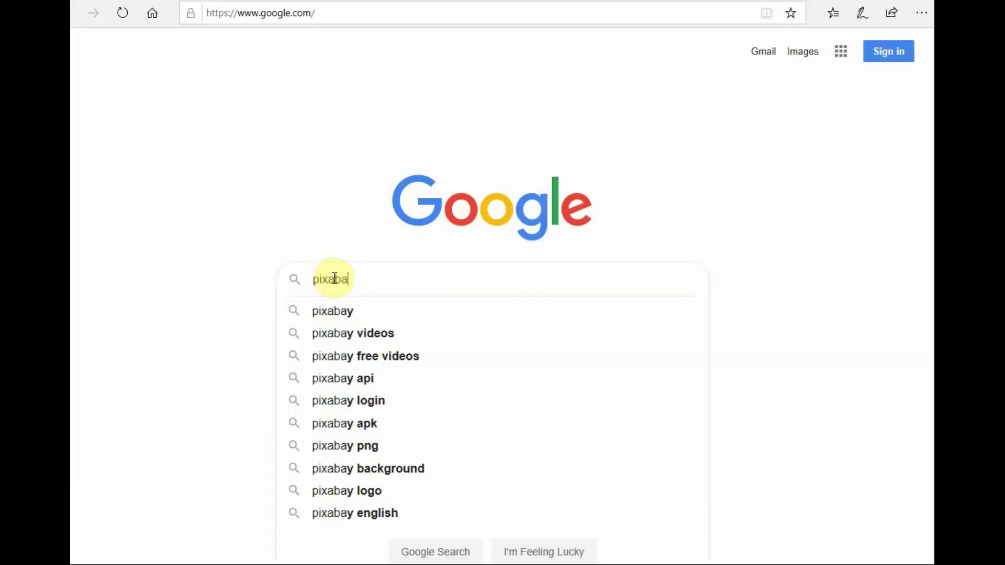
Search Google for pixabay and open the Pixabay website from the results
key("Return")
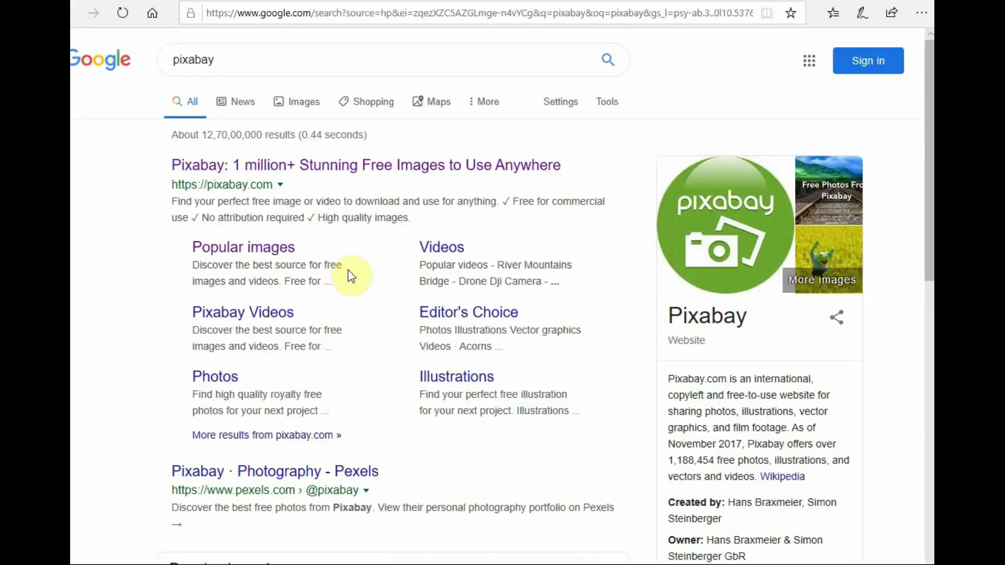
left_click(222, 167)
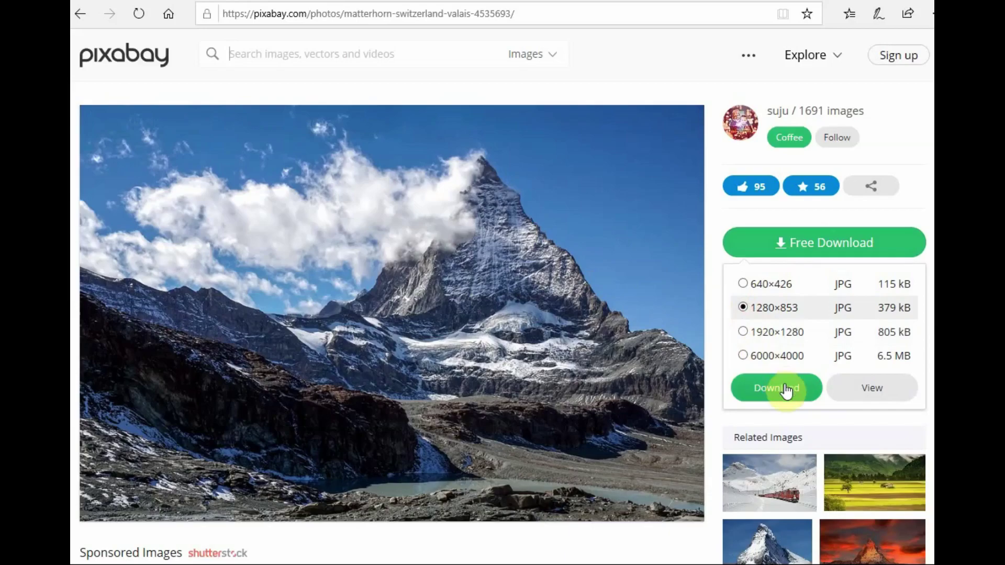
Download the Matterhorn photo as a 1280×853 JPG, completing the captcha check
left_click(787, 391)
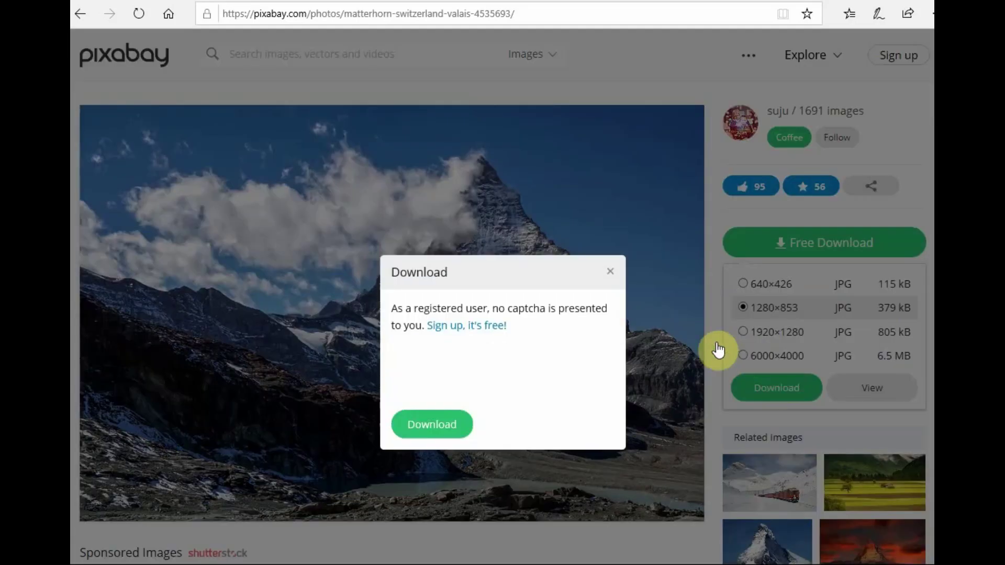
left_click(404, 368)
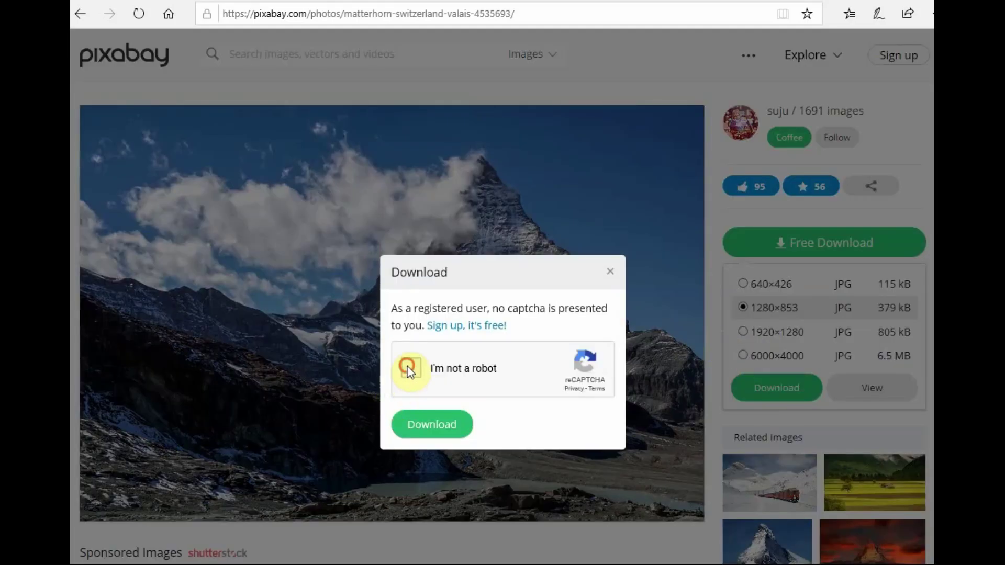
left_click(434, 431)
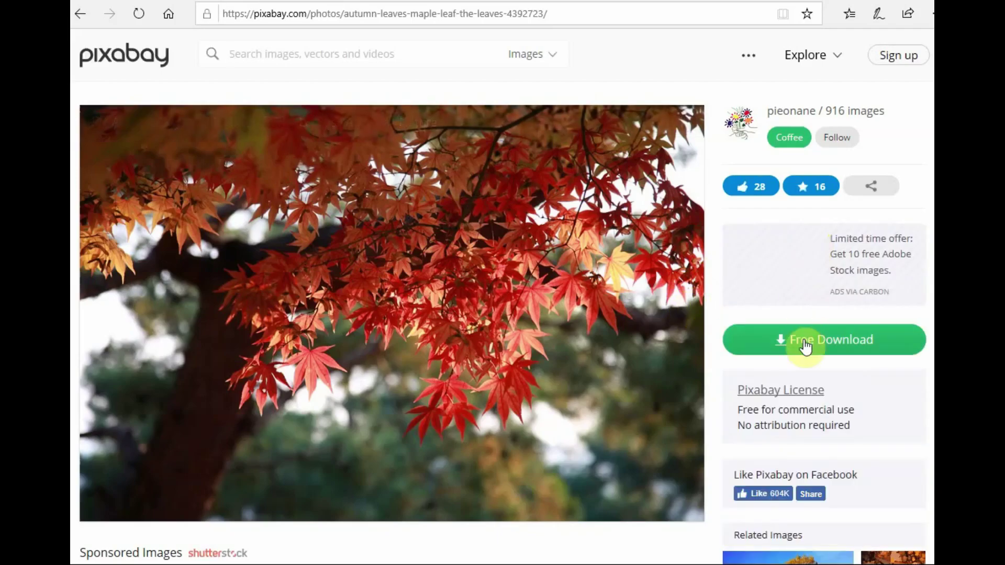
Download the red autumn maple leaves photo as a 1280×853 JPG
left_click(805, 333)
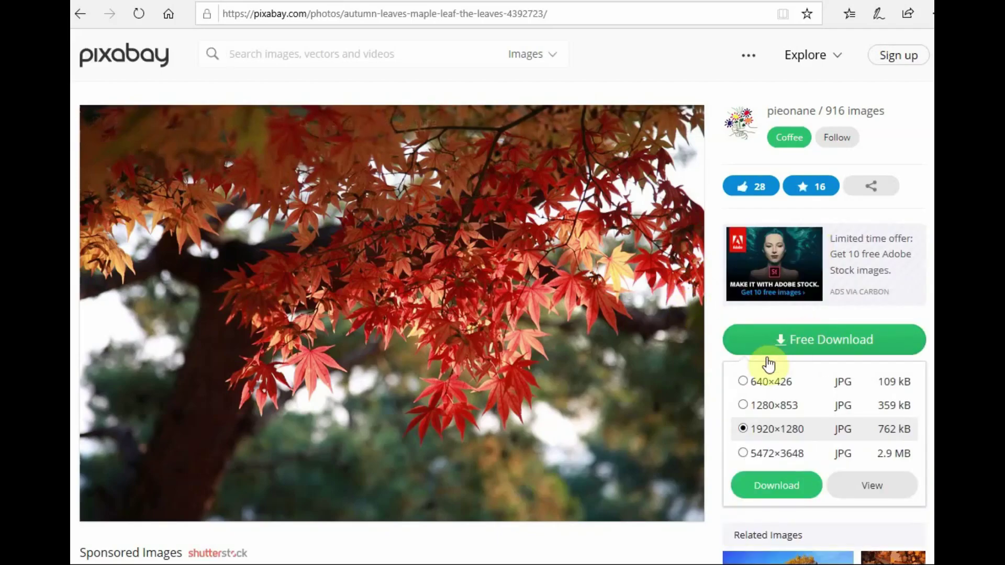
left_click(745, 412)
left_click(779, 489)
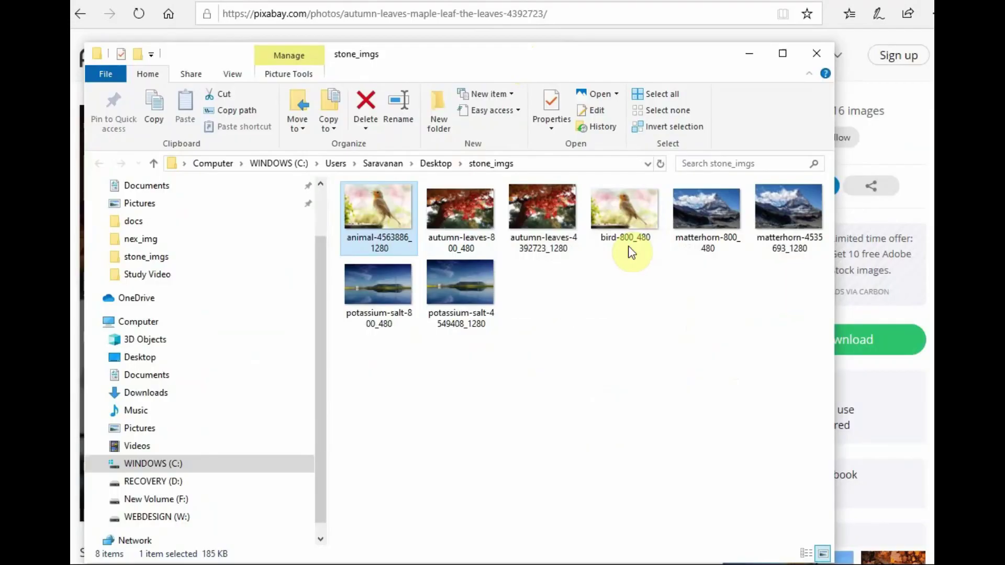
Open autumn-leaves-4392723_1280 from the stone_imgs folder in IrfanView and enlarge the viewer window to show more of the image
left_click(555, 217)
right_click(554, 217)
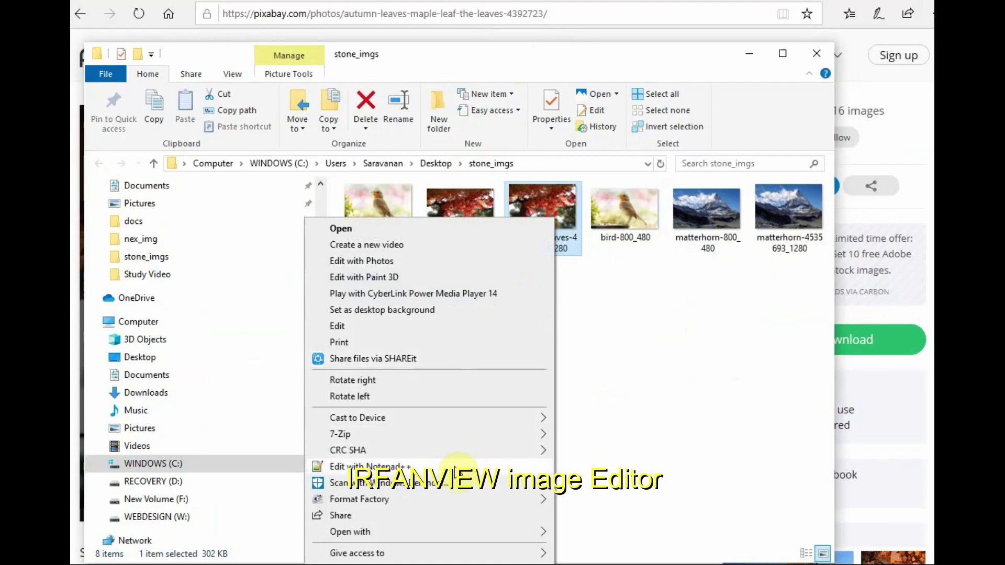
mouse_move(441, 539)
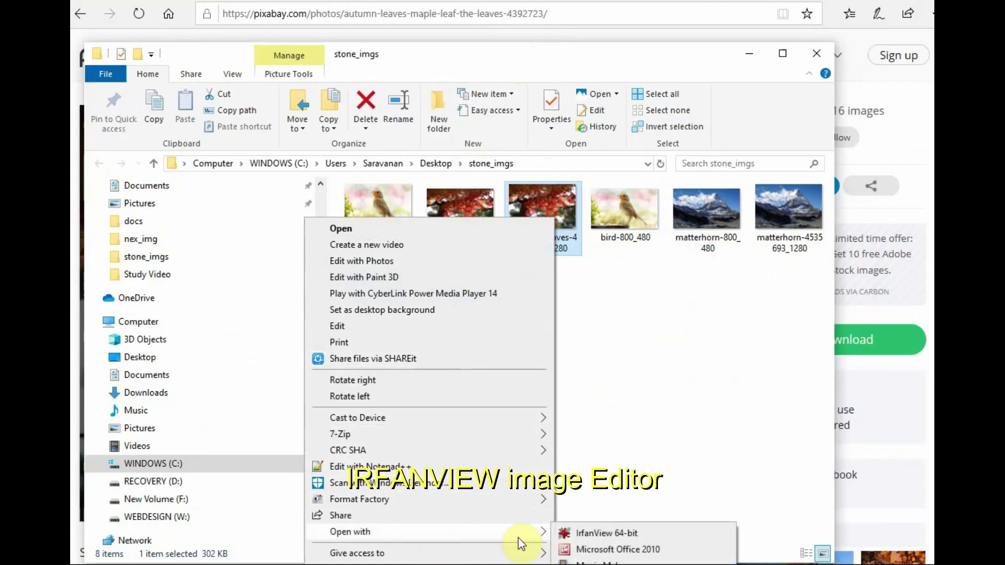
left_click(617, 530)
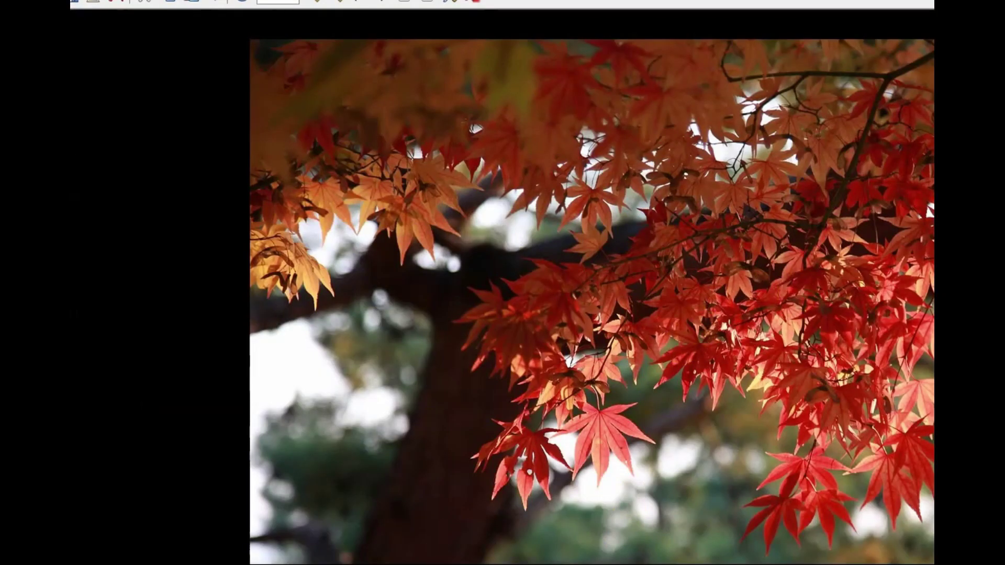
left_click(933, 1)
left_click_drag(304, 0, 377, 2)
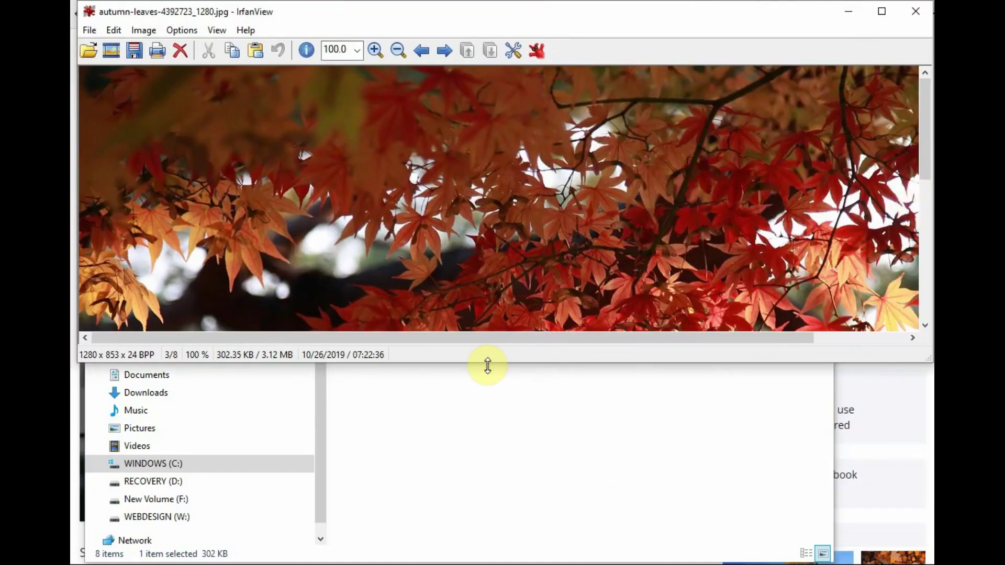
left_click_drag(487, 365, 487, 564)
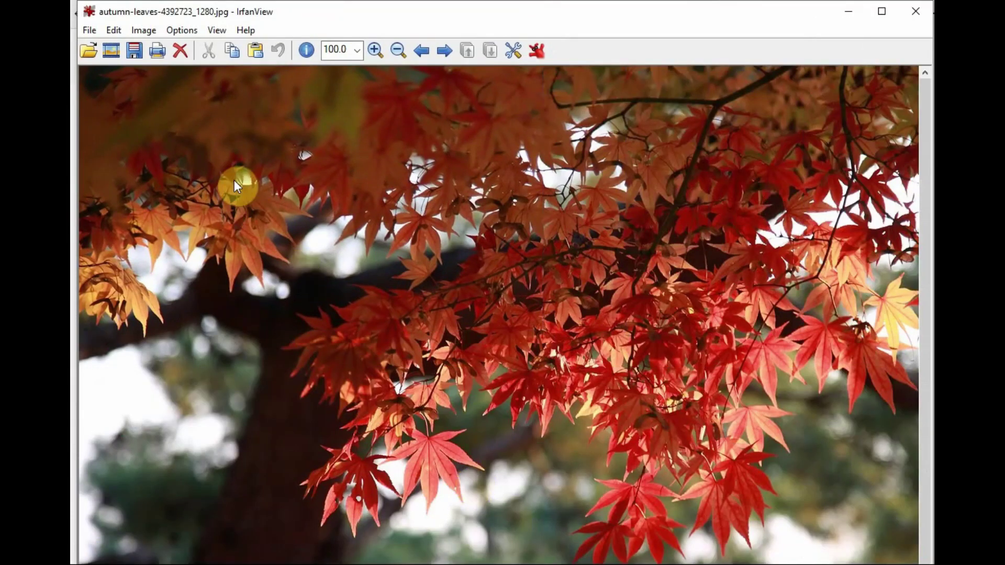
Resize the autumn leaves image to 800 pixels wide and 480 pixels high
left_click(145, 30)
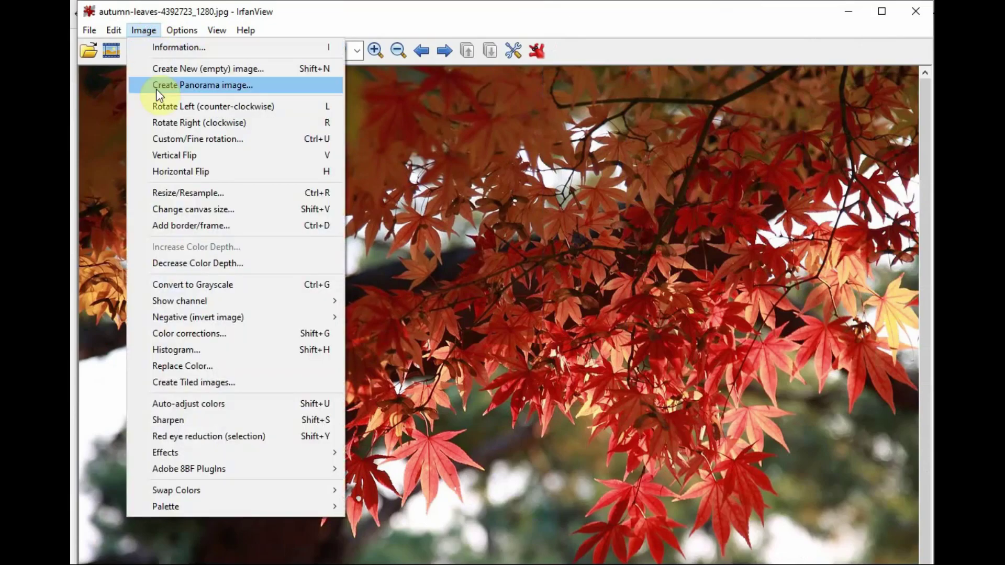
left_click(206, 198)
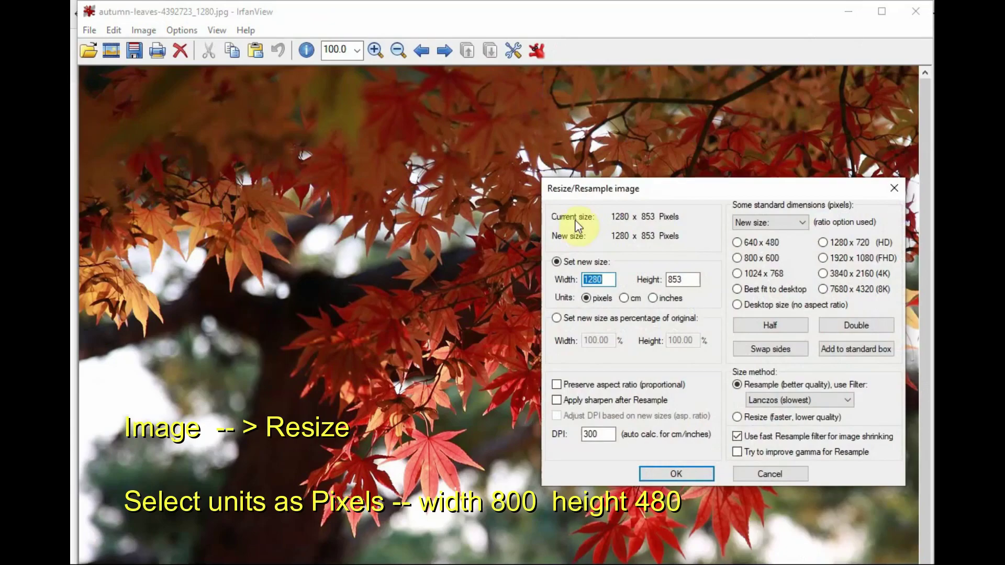
left_click_drag(741, 190, 538, 165)
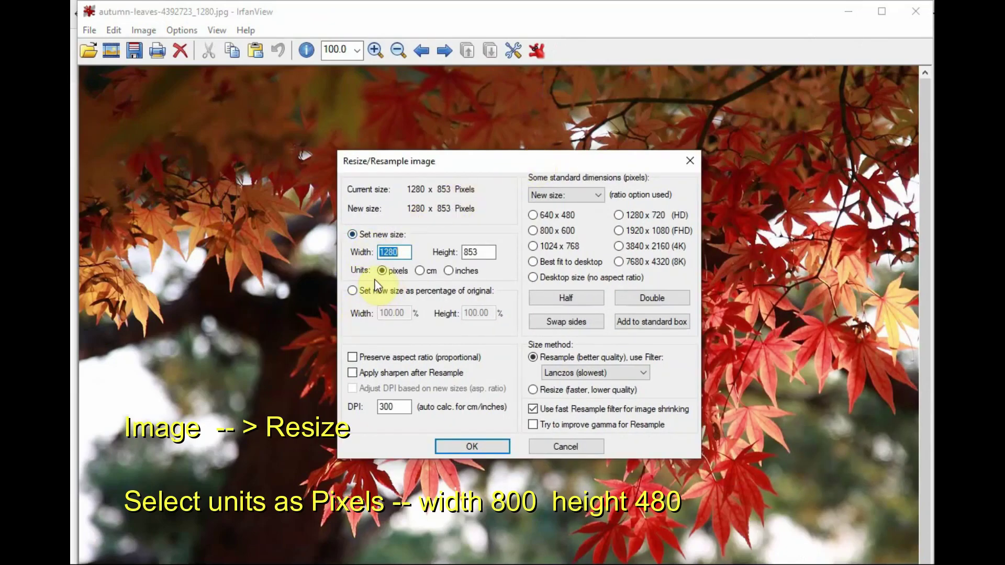
left_click(420, 271)
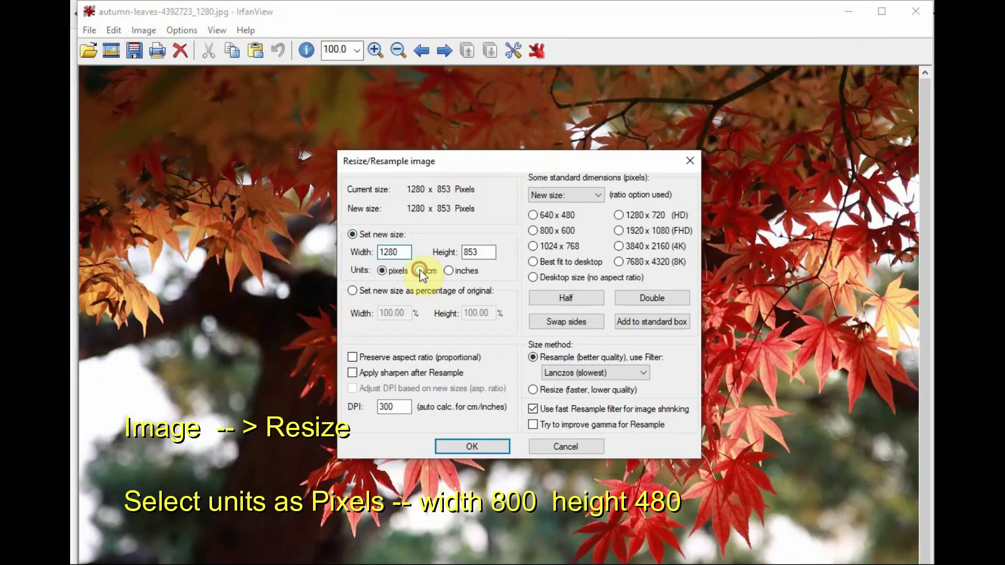
left_click(382, 271)
left_click_drag(399, 253, 366, 252)
type("800")
left_click_drag(482, 254, 454, 255)
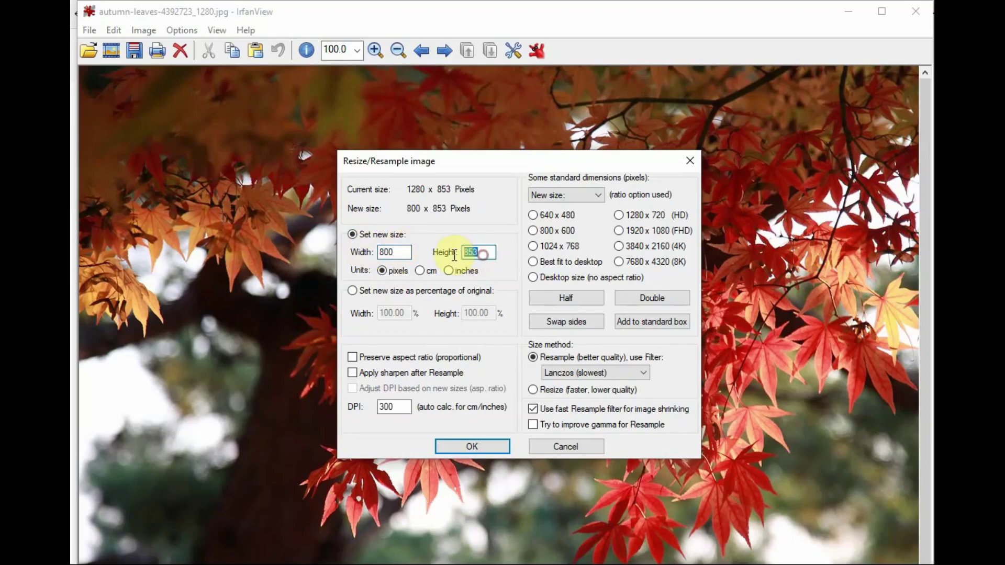
type("480")
left_click(473, 446)
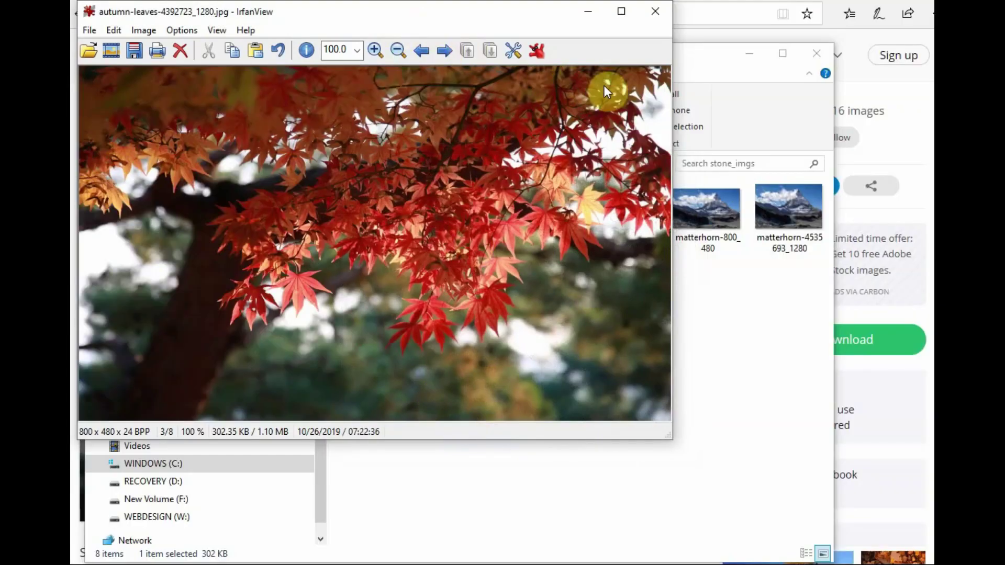
Save the resized image as a JPG named autumn-leaves-800_480 in the stone_imgs folder
left_click(621, 11)
left_click(94, 30)
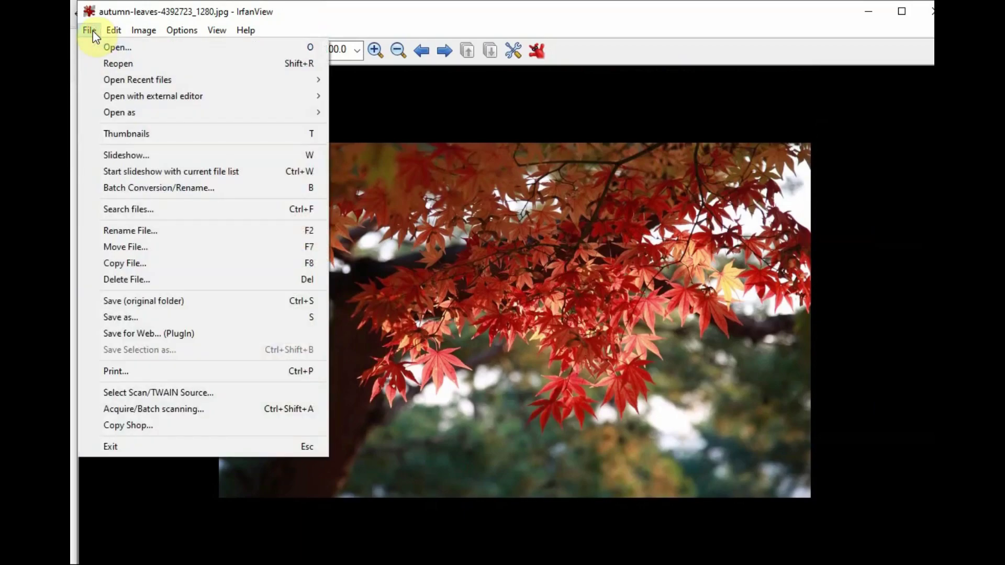
left_click(159, 318)
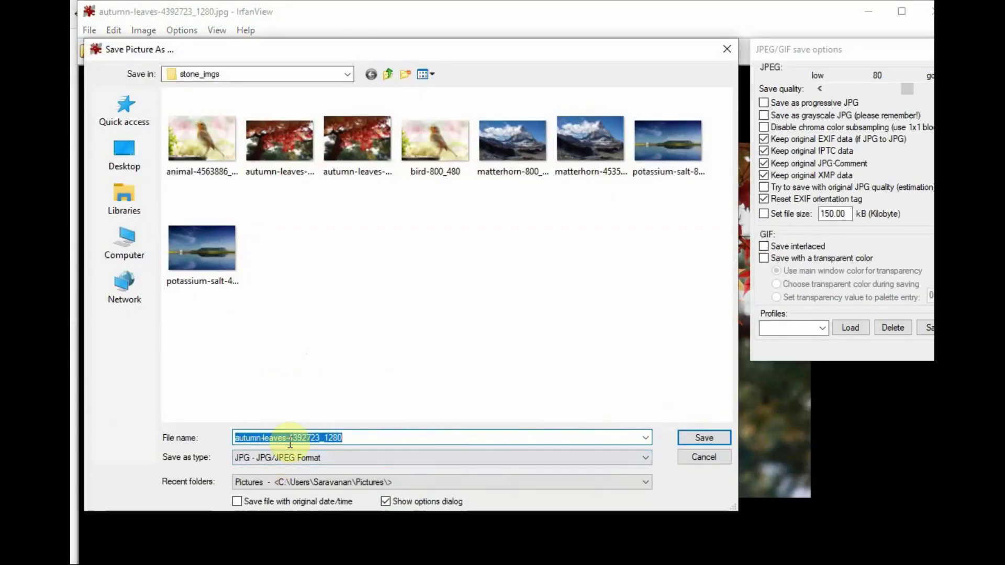
left_click(290, 439)
left_click_drag(291, 440, 382, 438)
type("800_48")
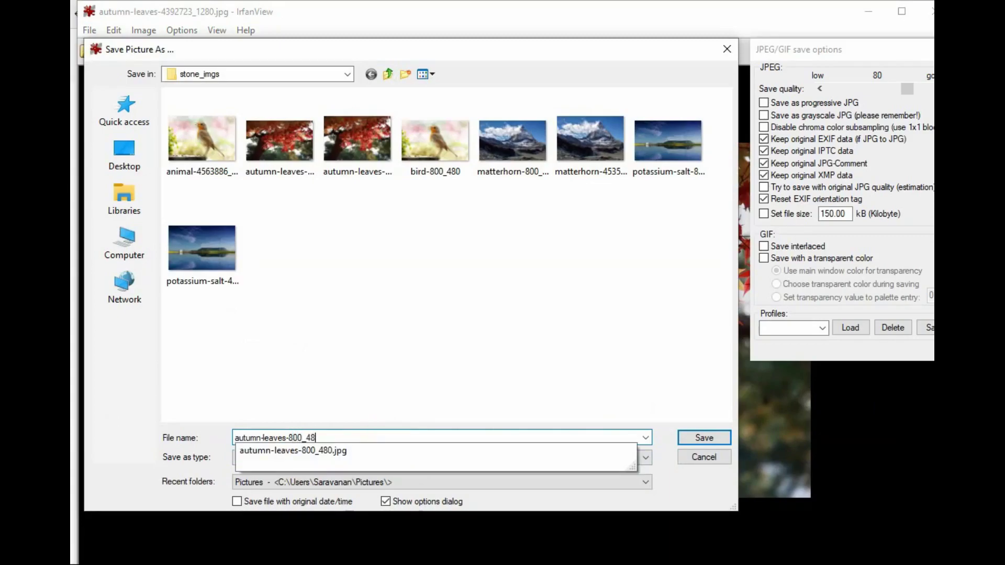
type("0")
left_click(704, 438)
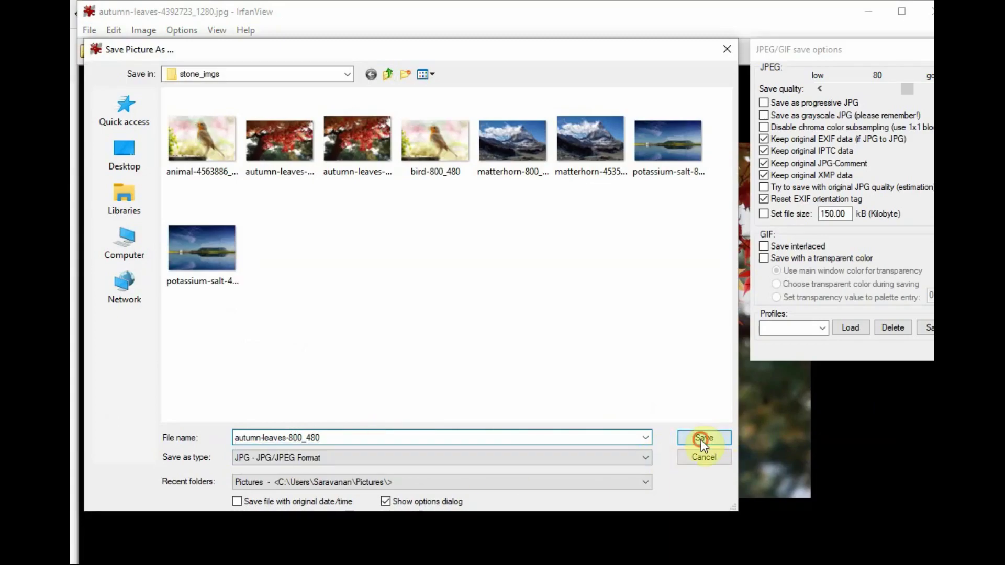
left_click(763, 396)
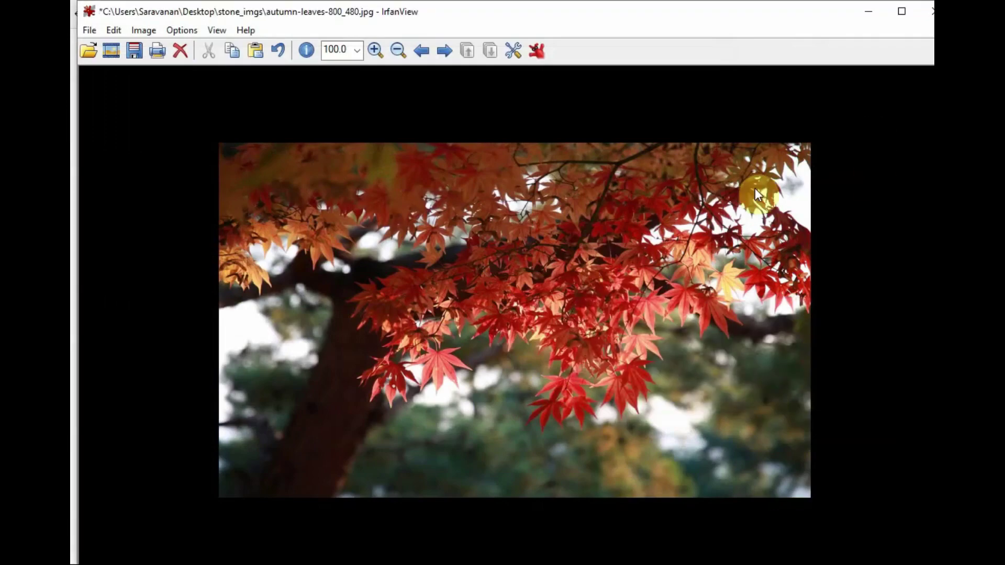
Show the next image in the folder, bird-800_480.jpg, and enlarge the viewer window around it
left_click(442, 51)
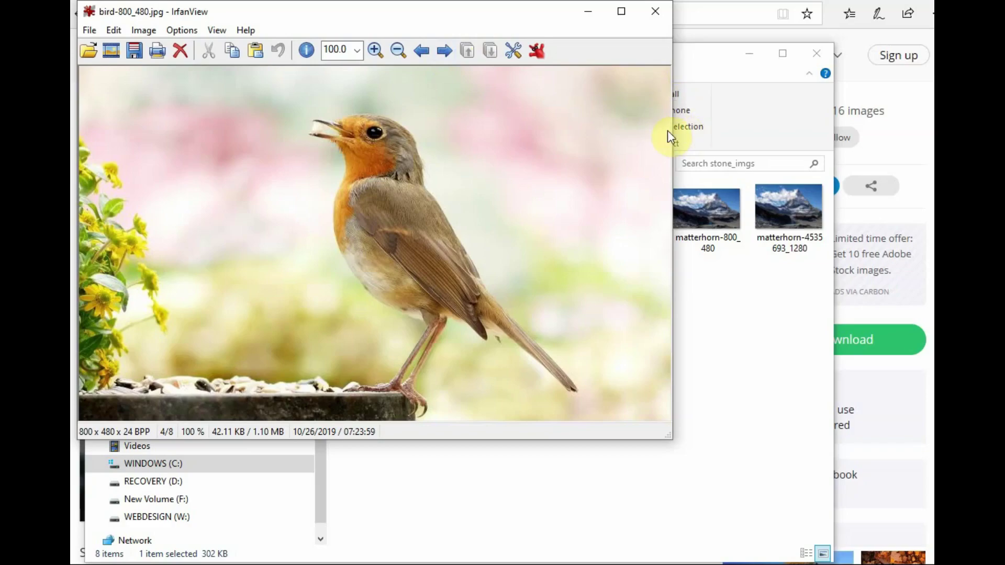
left_click_drag(671, 130, 934, 132)
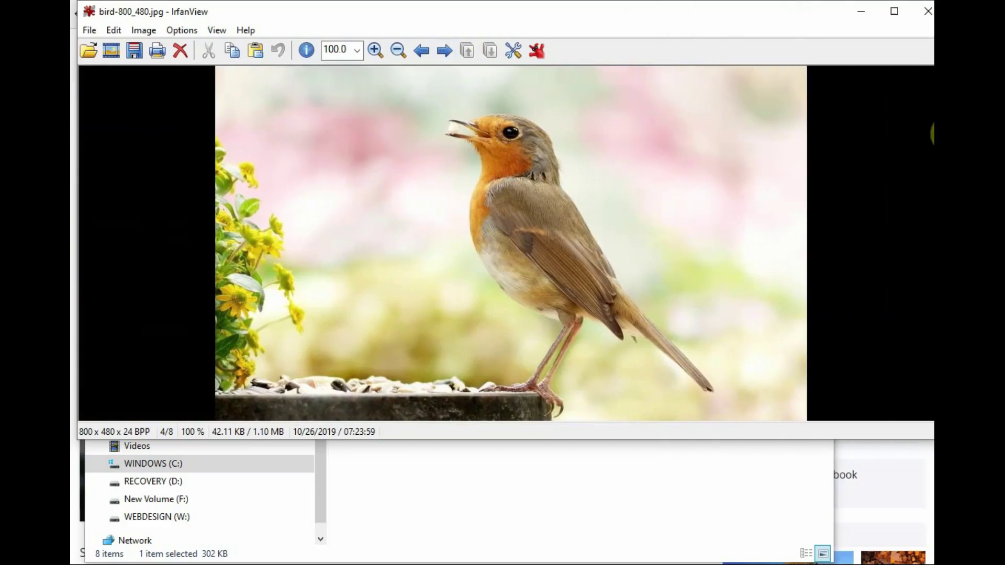
left_click_drag(458, 441, 450, 564)
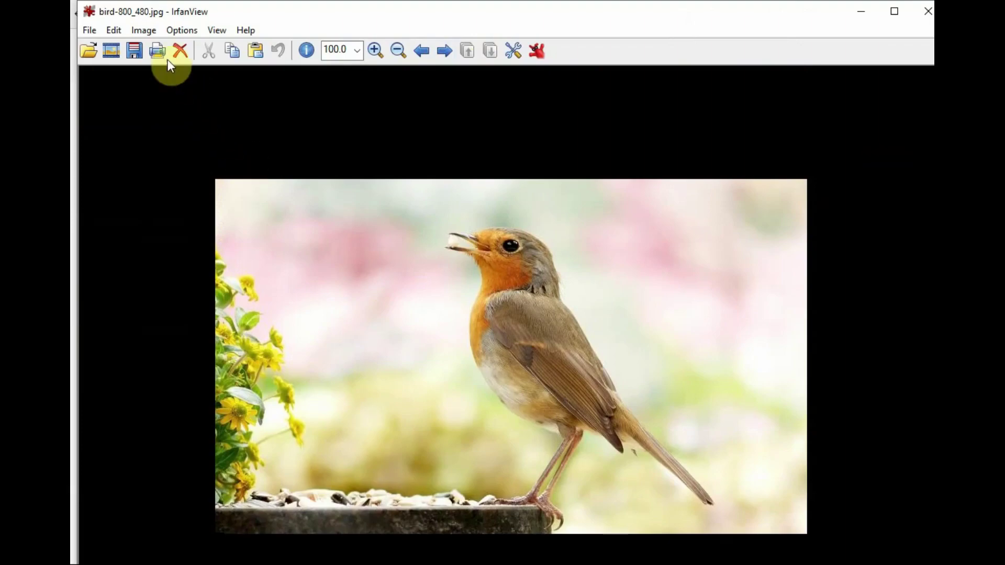
Check the bird image's pixel dimensions in the Resize/Resample settings without changing them, and close IrfanView
left_click(144, 31)
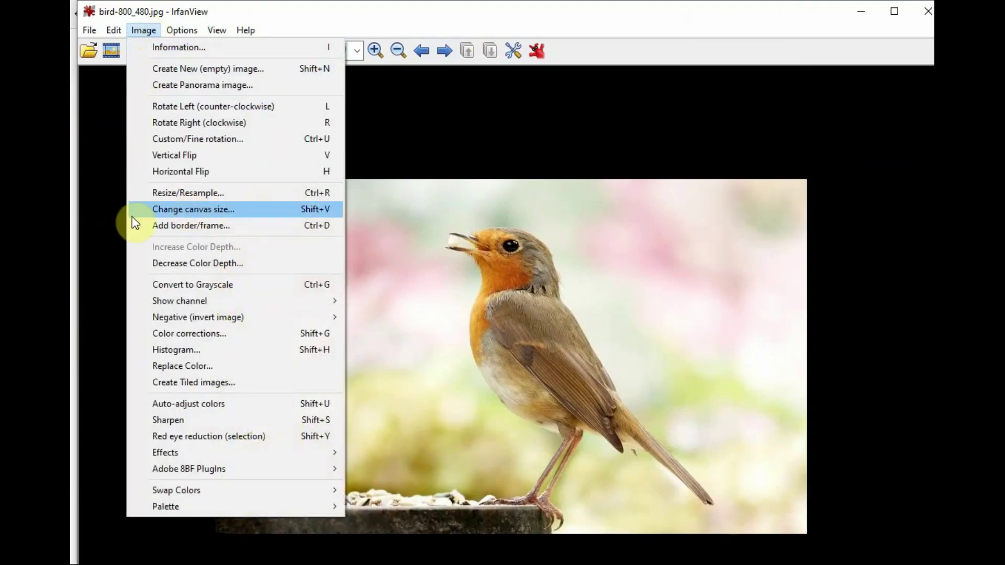
left_click(174, 196)
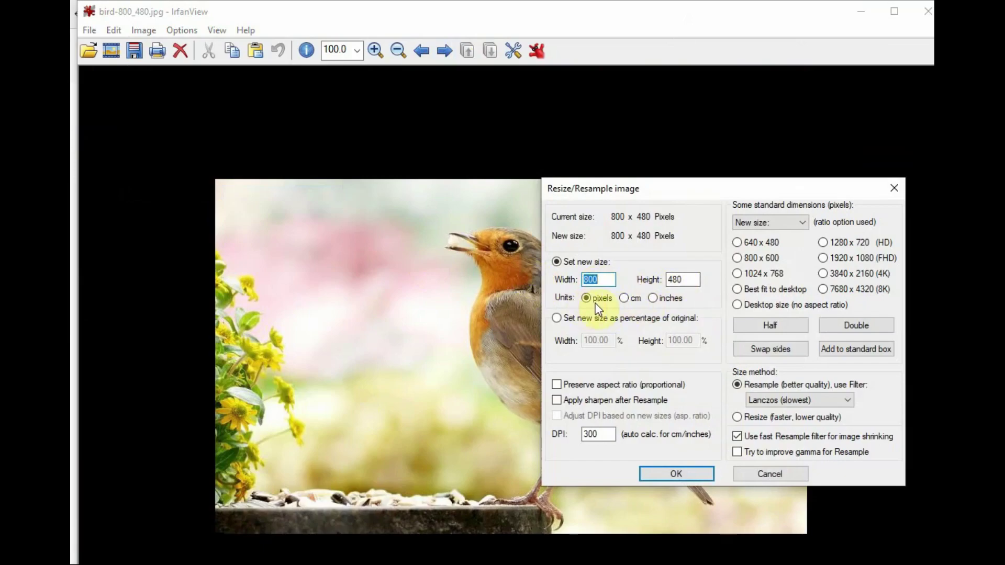
left_click(754, 472)
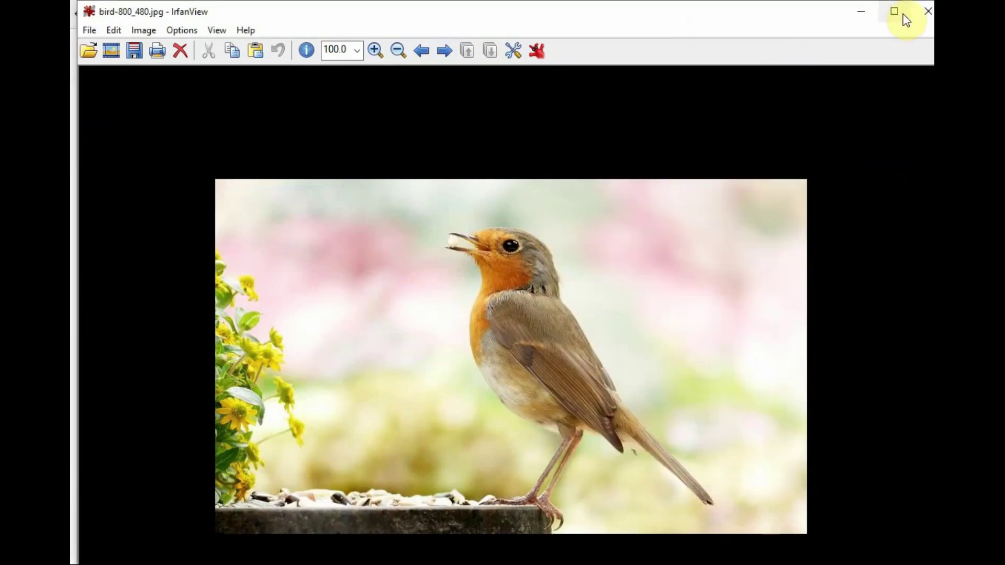
left_click(929, 17)
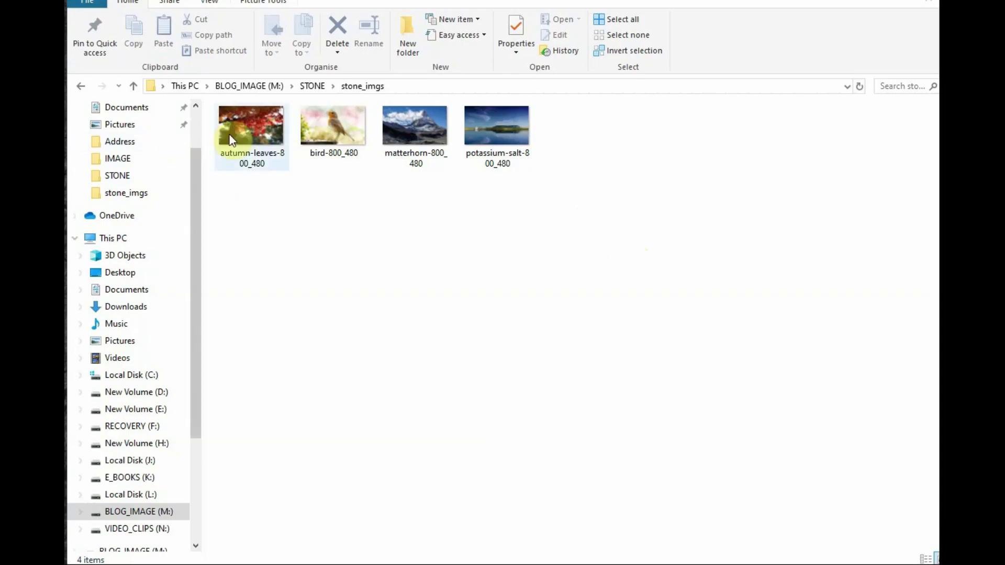
Review the 800_480 versions of the autumn leaves, bird and Matterhorn images in the stone_imgs folder on the BLOG_IMAGE drive
left_click(253, 139)
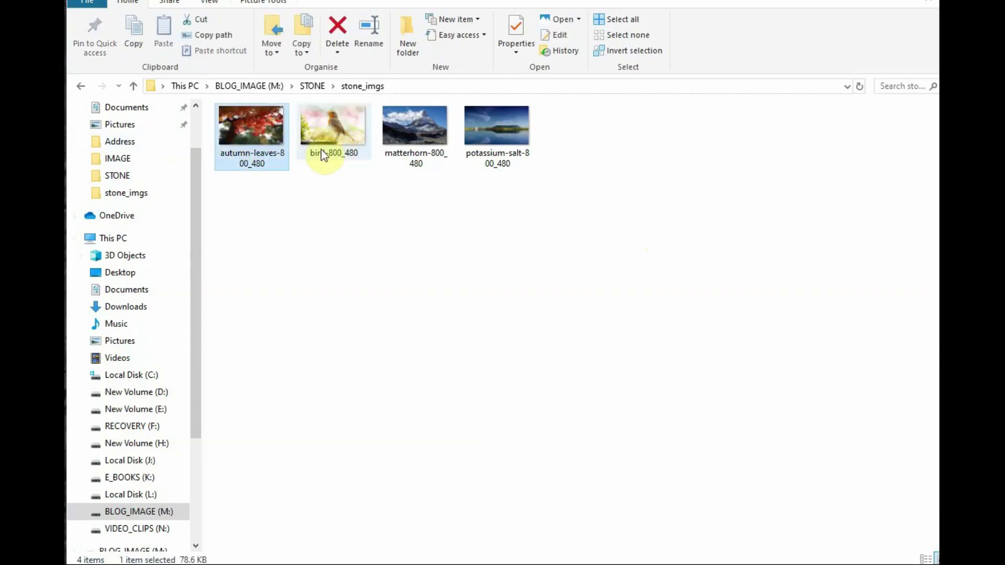
left_click(349, 146)
left_click(414, 137)
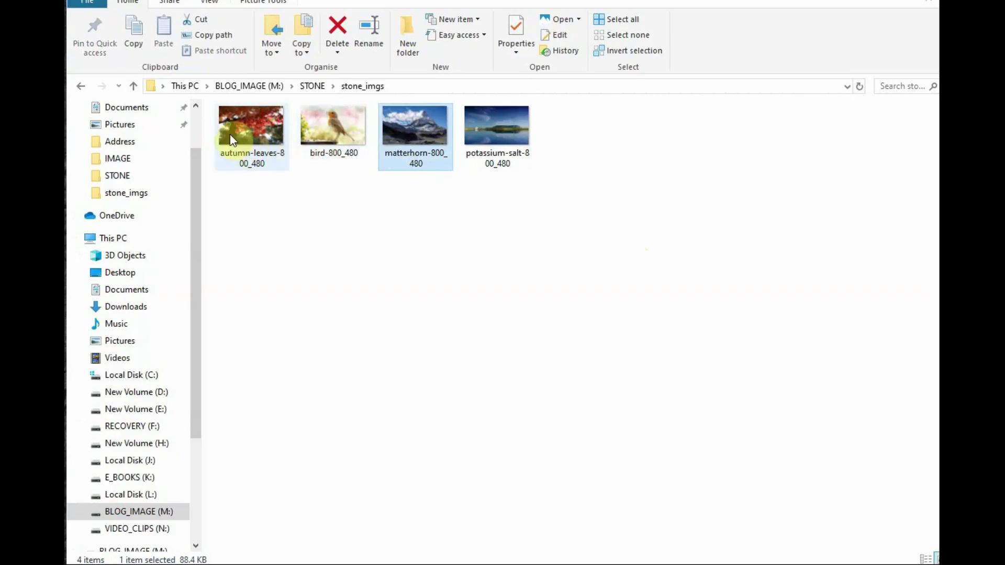
mouse_move(230, 134)
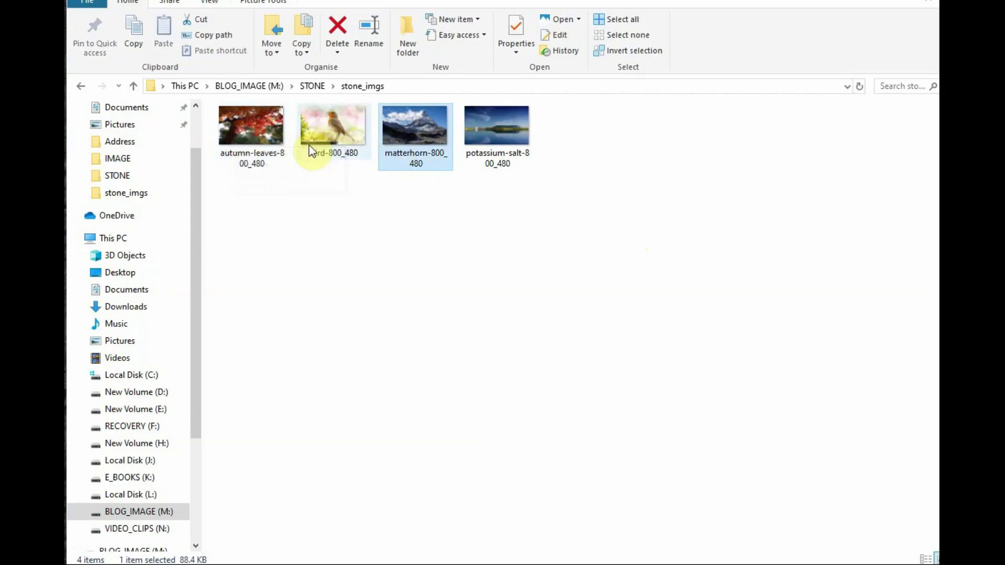
left_click(322, 141)
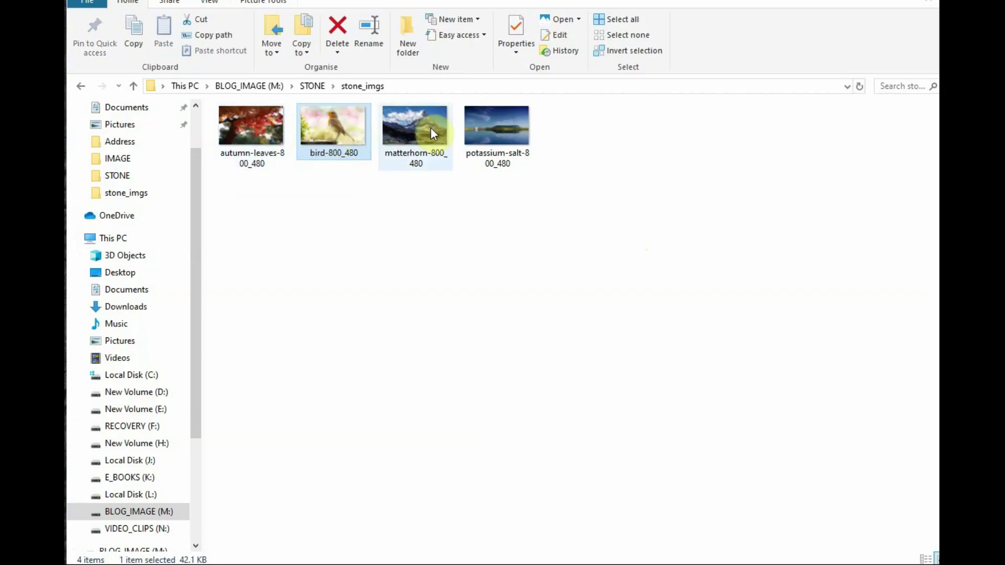
Open autumn-leaves-800_480 from the stone_imgs folder in Paint and move the window so the whole picture is in view
left_click(405, 129)
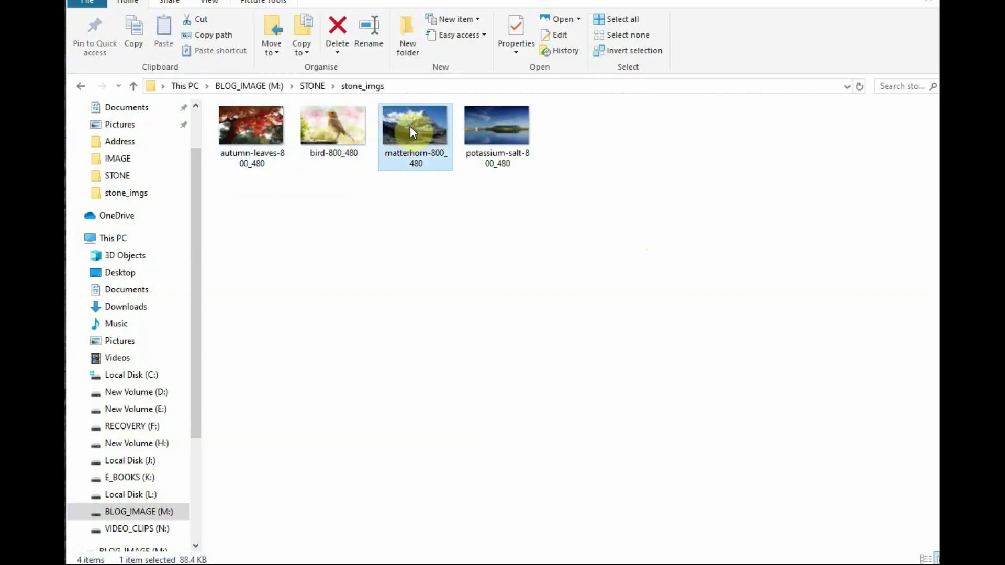
left_click(260, 116)
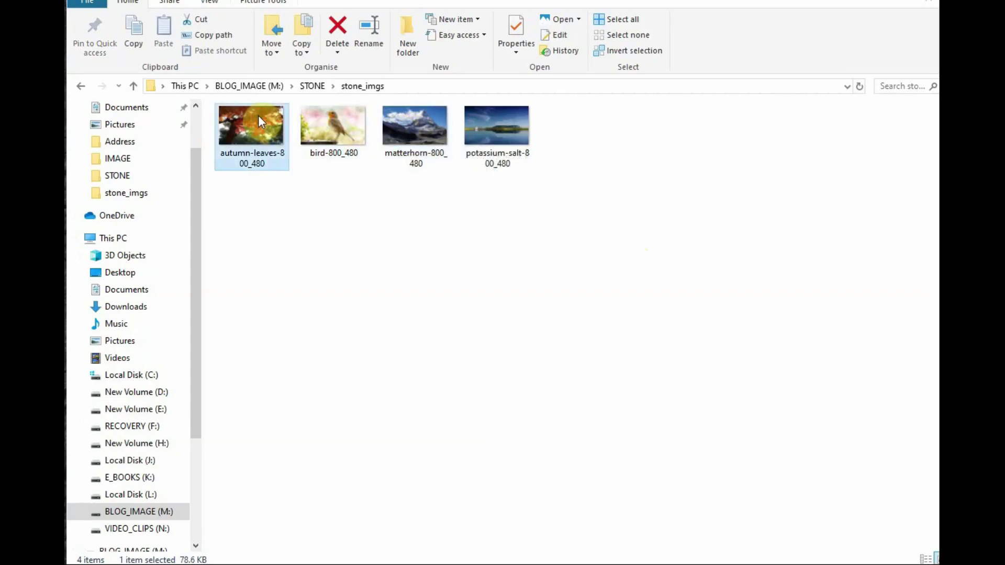
right_click(259, 115)
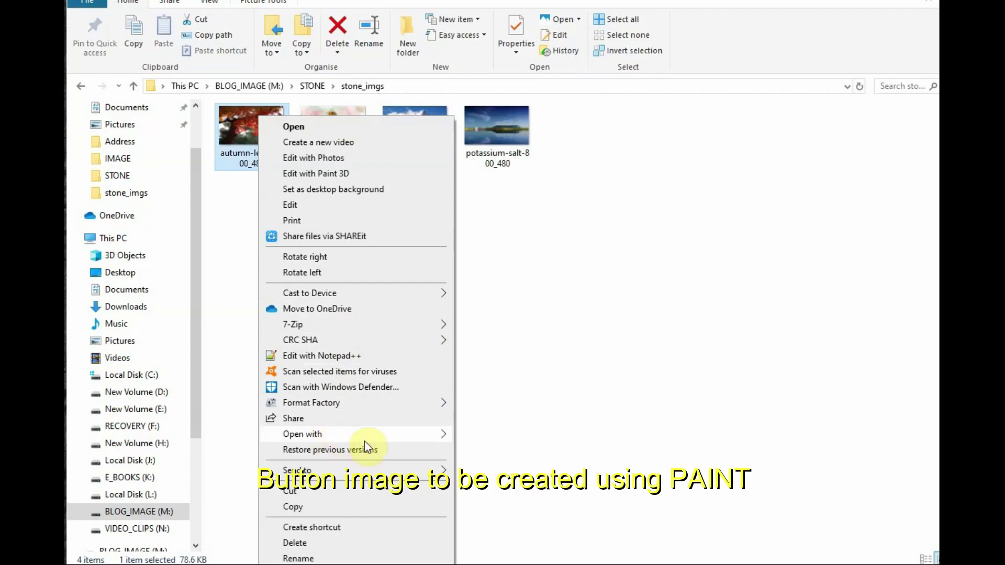
mouse_move(436, 431)
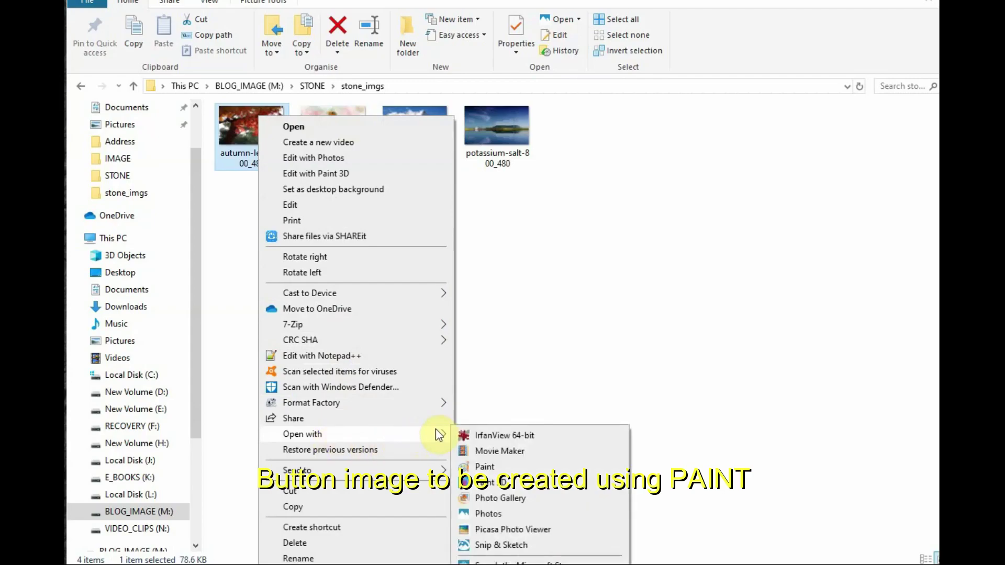
left_click(495, 468)
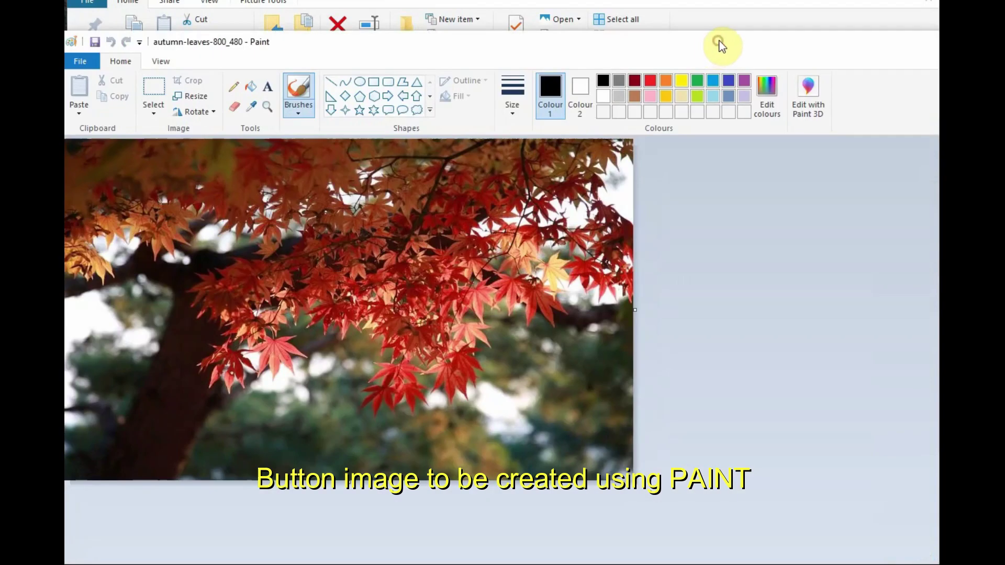
left_click_drag(719, 41, 731, 26)
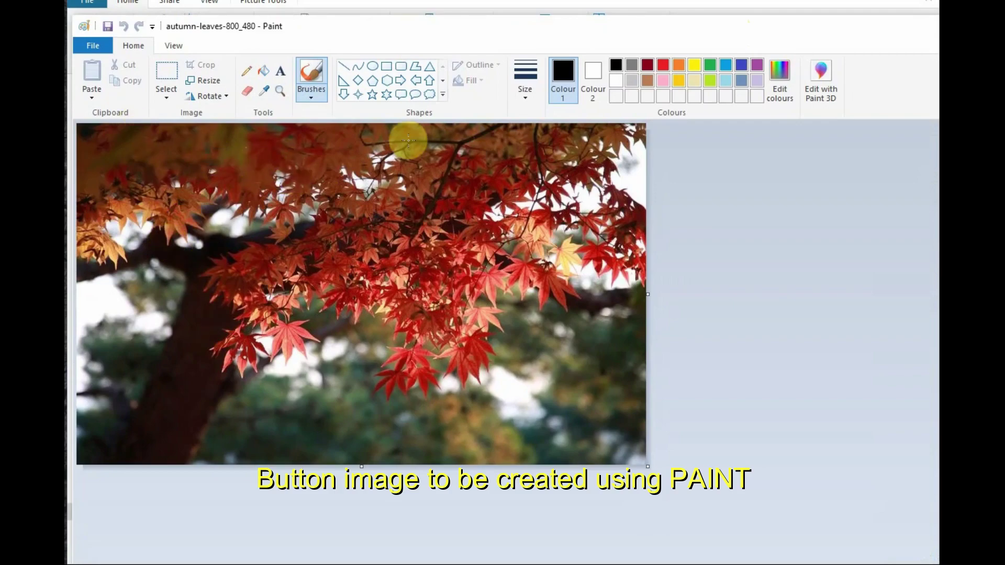
Draw a right-pointing block arrow with a yellow outline in the lower-right corner of the autumn leaves picture
left_click(400, 80)
left_click_drag(575, 378, 631, 419)
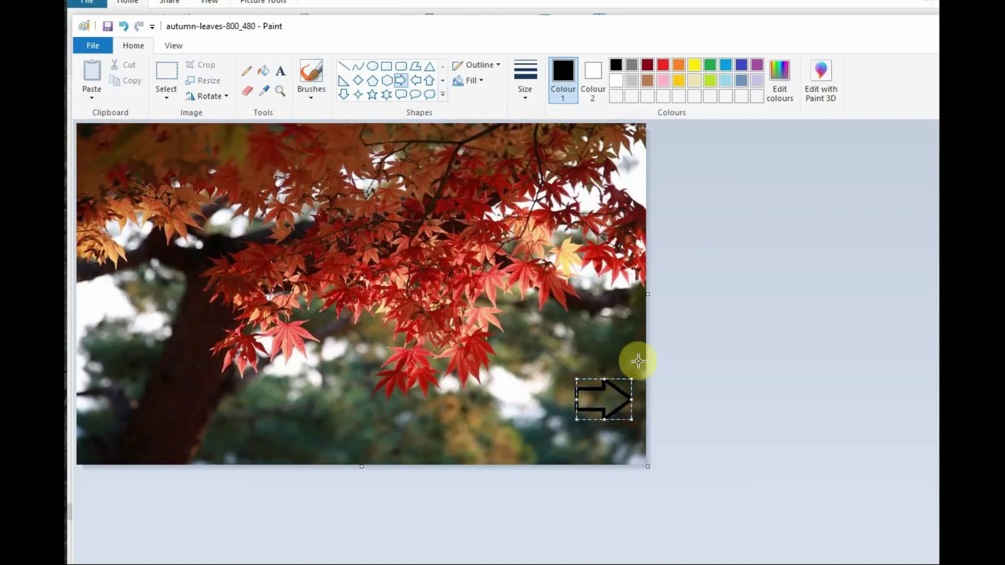
left_click(693, 66)
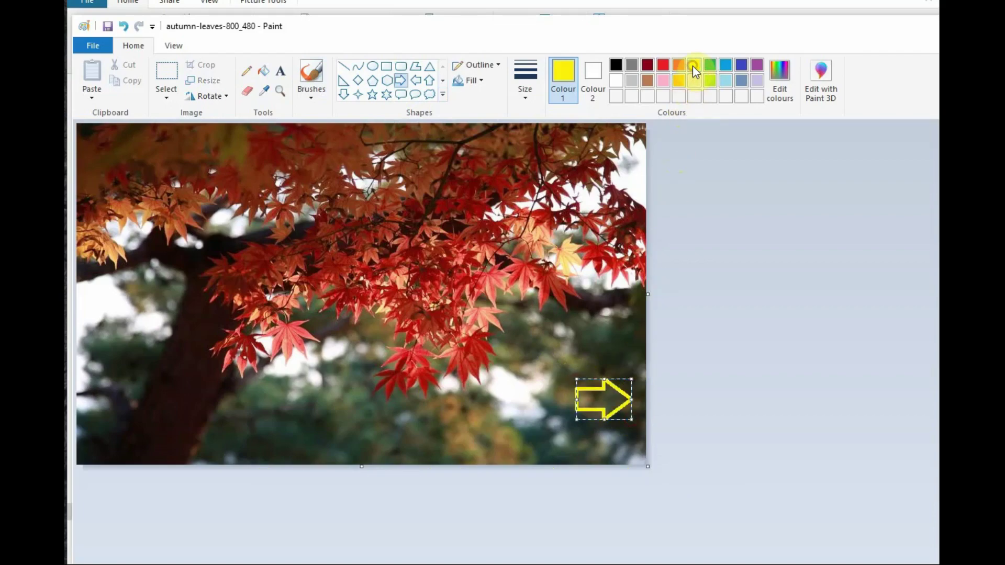
left_click(700, 277)
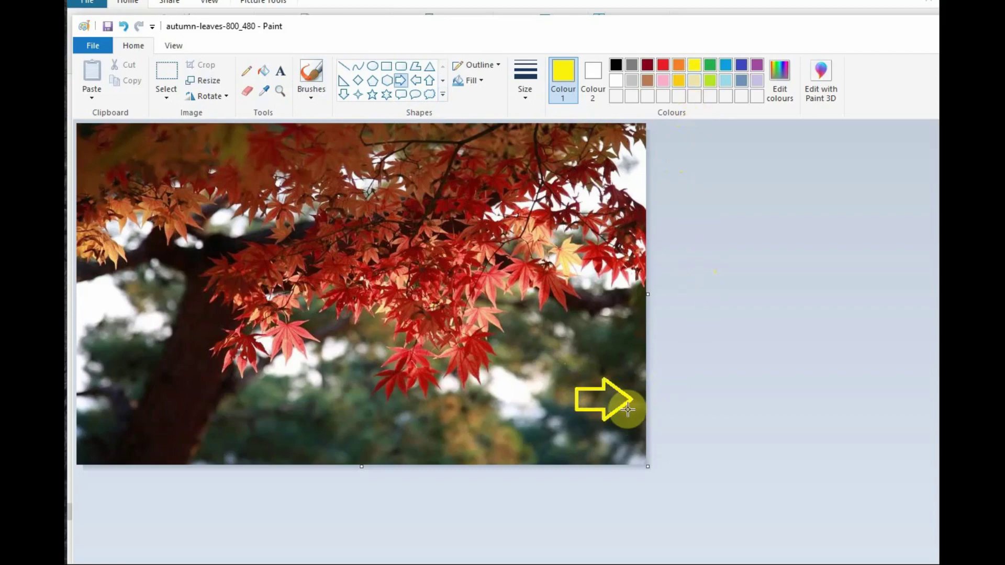
Save the autumn leaves picture with its arrow as a JPEG copy
left_click(93, 45)
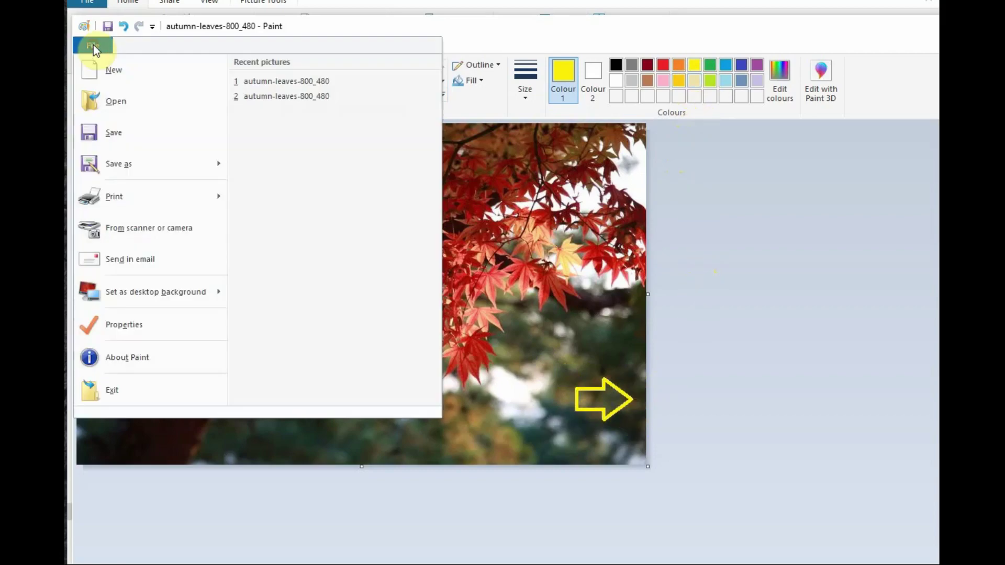
mouse_move(132, 170)
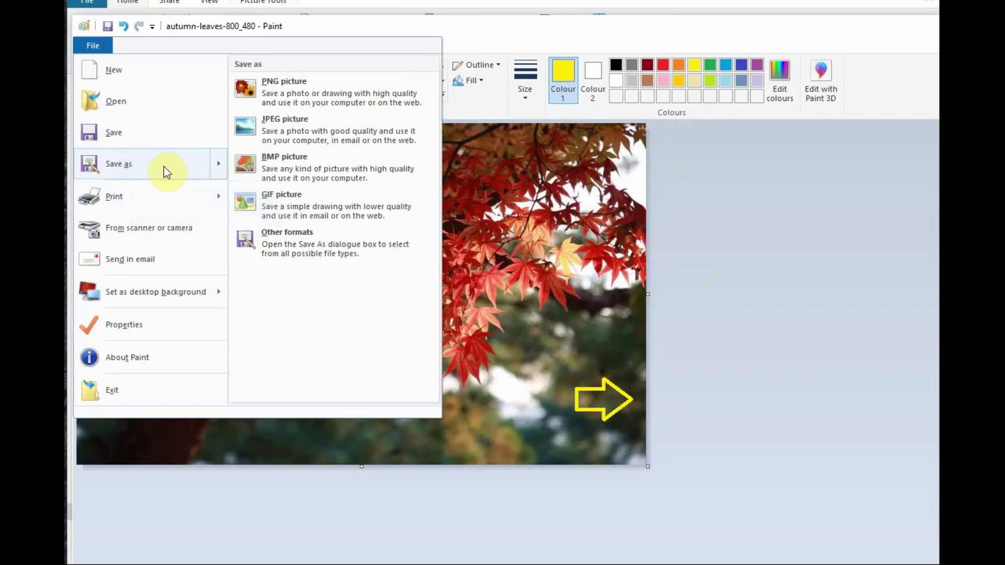
left_click(276, 121)
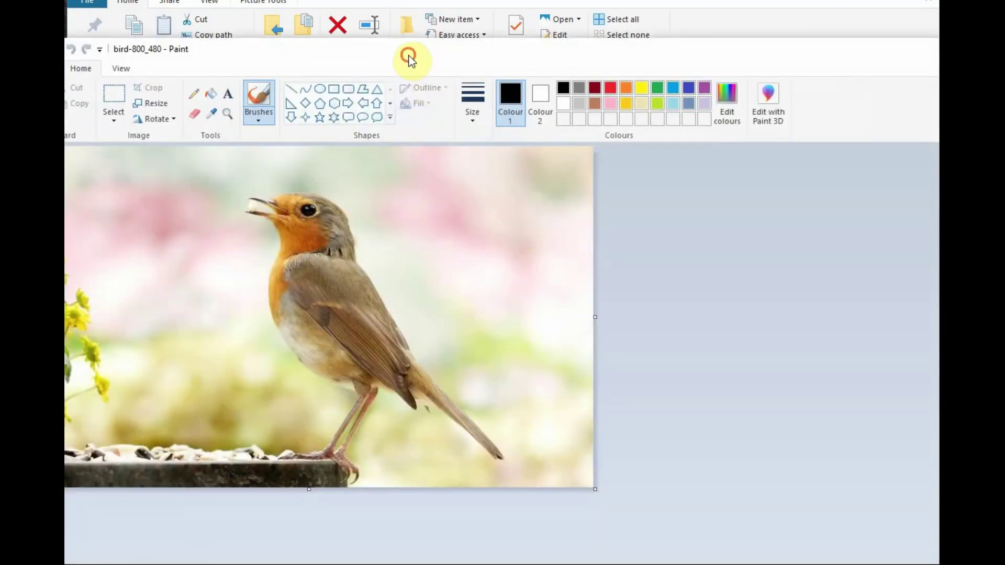
Draw two black block arrows on the bird picture, a right-pointing one beyond the tail and a left-pointing one beside the legs
mouse_move(409, 56)
left_mouse_down()
mouse_move(496, 23)
mouse_move(476, 7)
mouse_move(465, 20)
left_mouse_up()
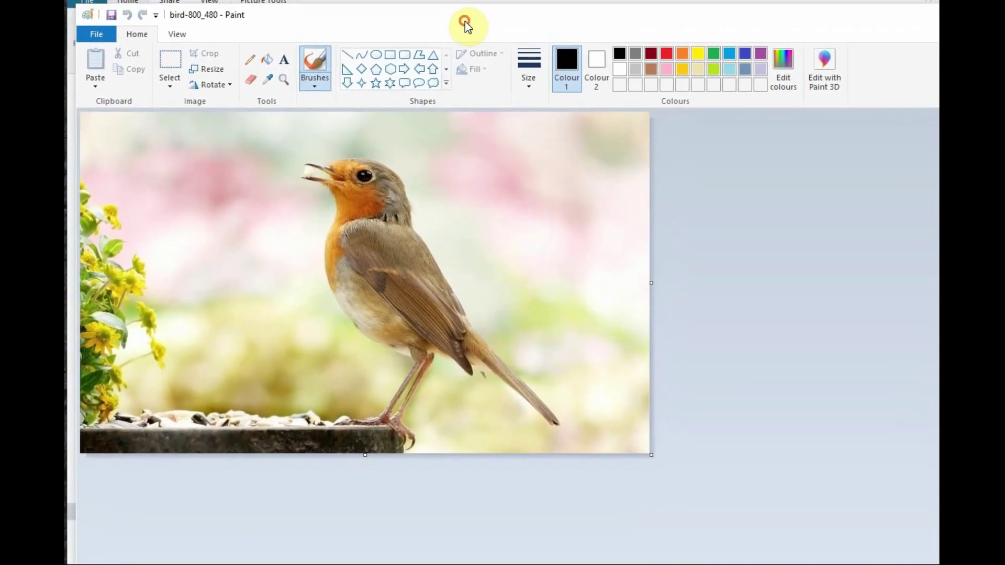
left_click(405, 70)
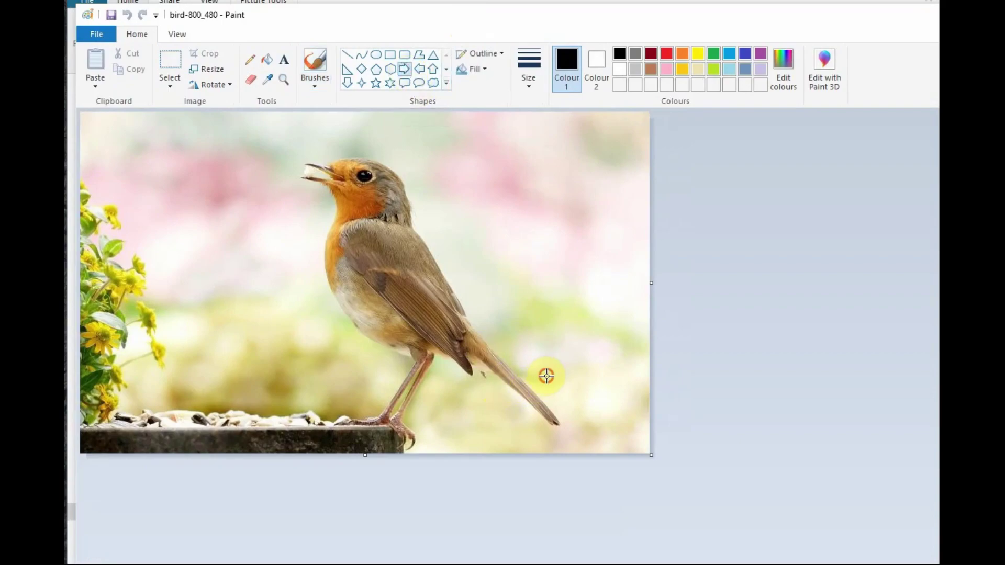
mouse_move(545, 374)
left_mouse_down()
mouse_move(590, 409)
mouse_move(601, 406)
mouse_move(594, 390)
left_mouse_up()
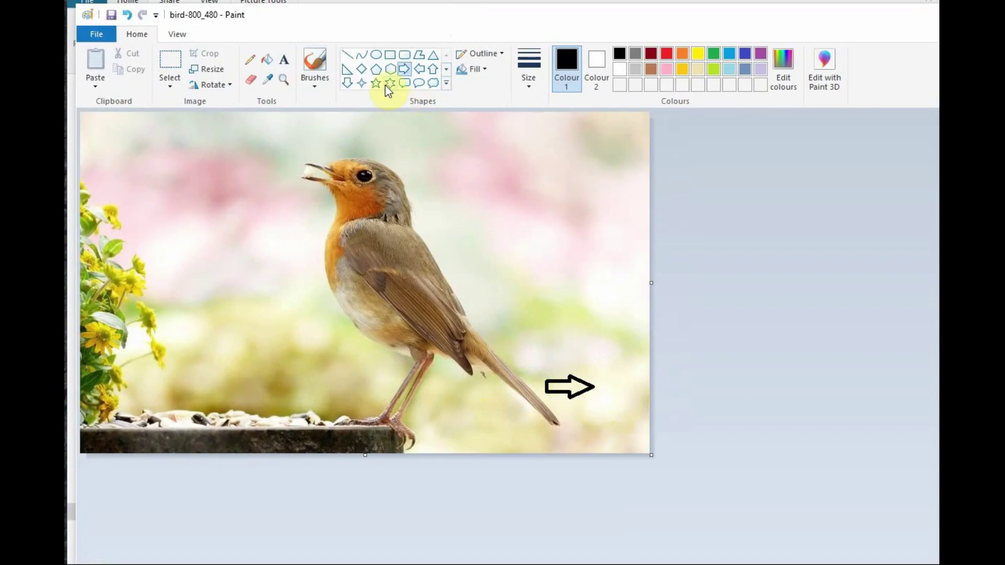
left_click(419, 67)
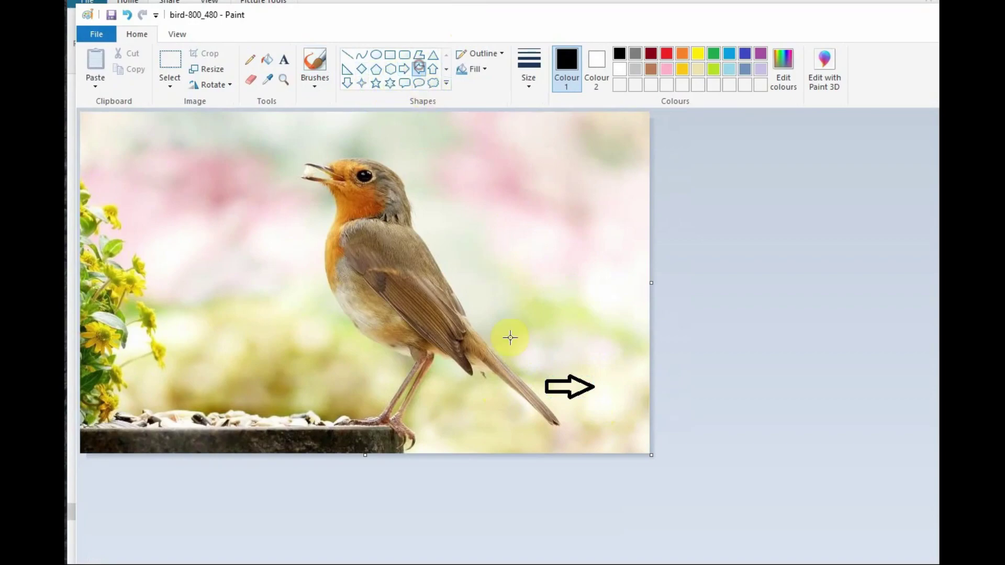
left_click_drag(483, 390, 445, 416)
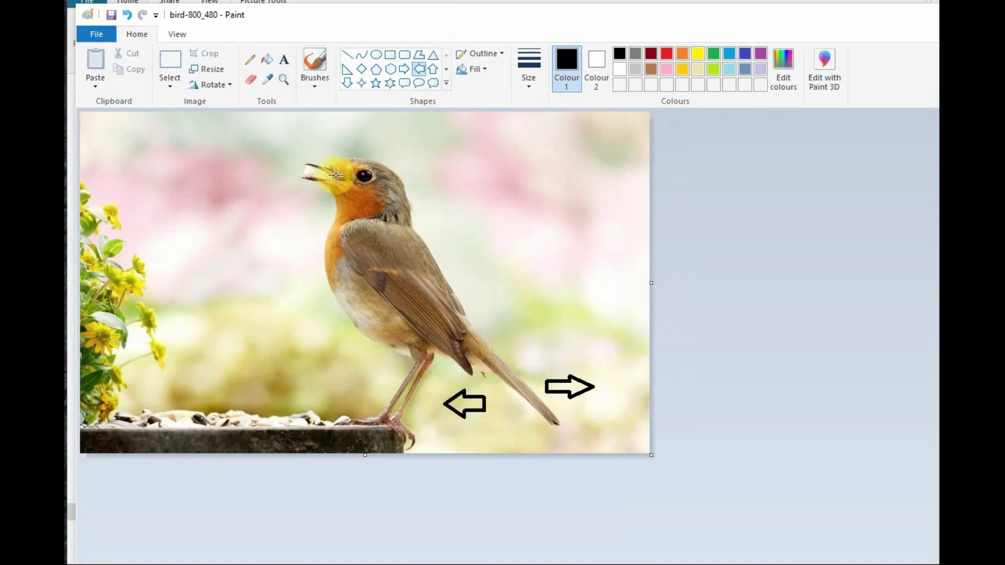
Save the bird picture with its two arrows as a JPEG copy
left_click(88, 35)
mouse_move(117, 156)
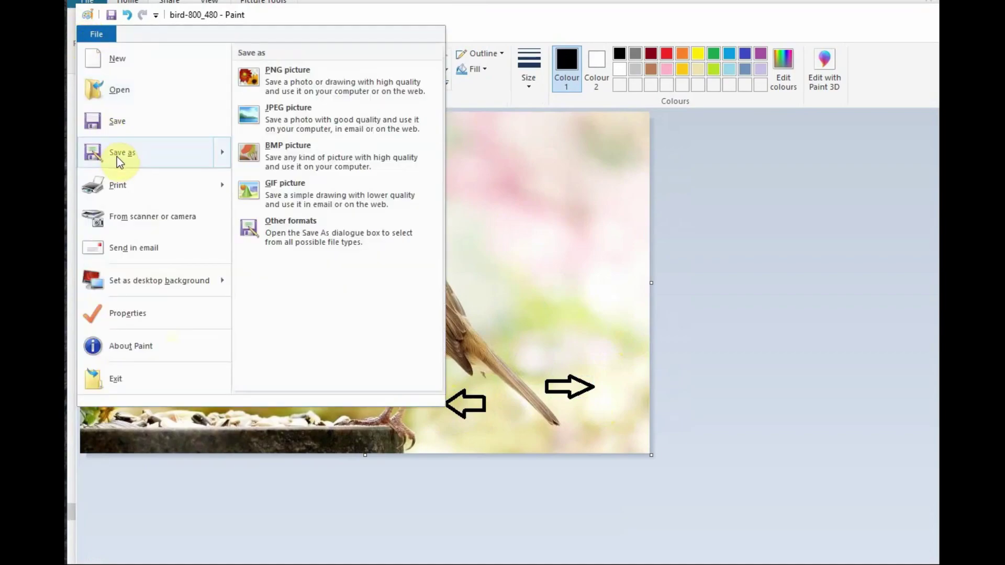
left_click(286, 119)
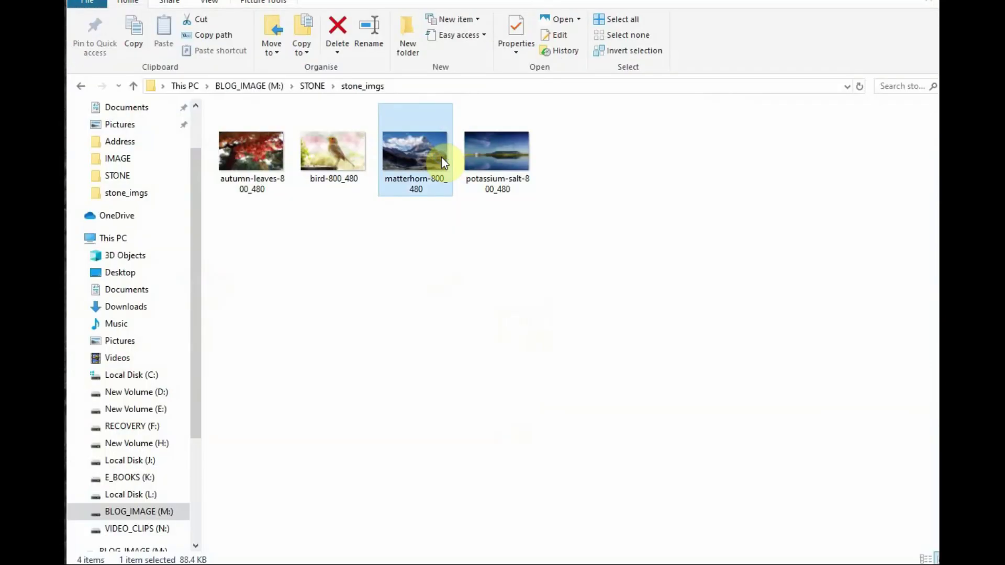
Open matterhorn-800_480 in Paint and draw a yellow-outlined left-pointing block arrow in the picture's lower-right corner
right_click(441, 157)
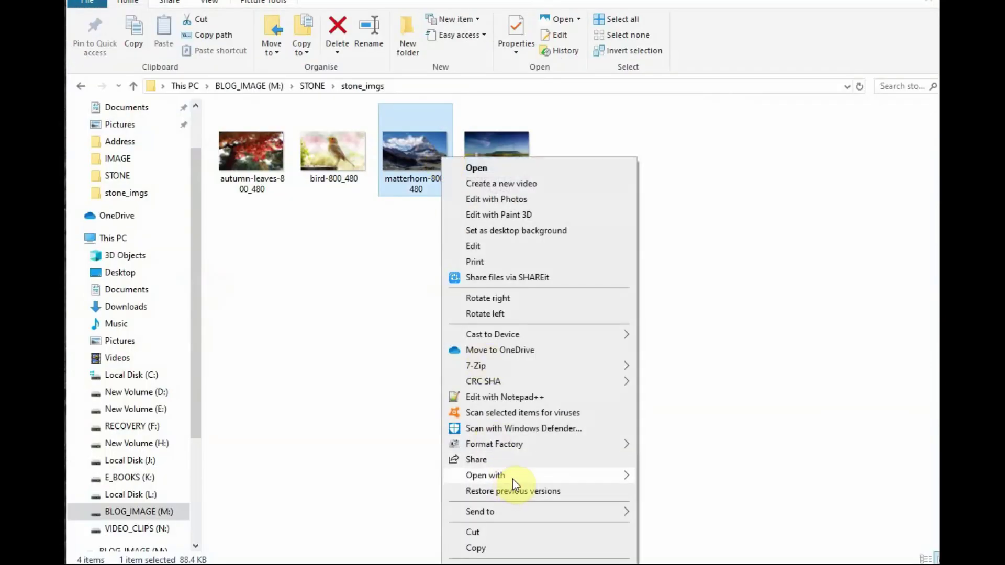
mouse_move(513, 477)
left_click(667, 508)
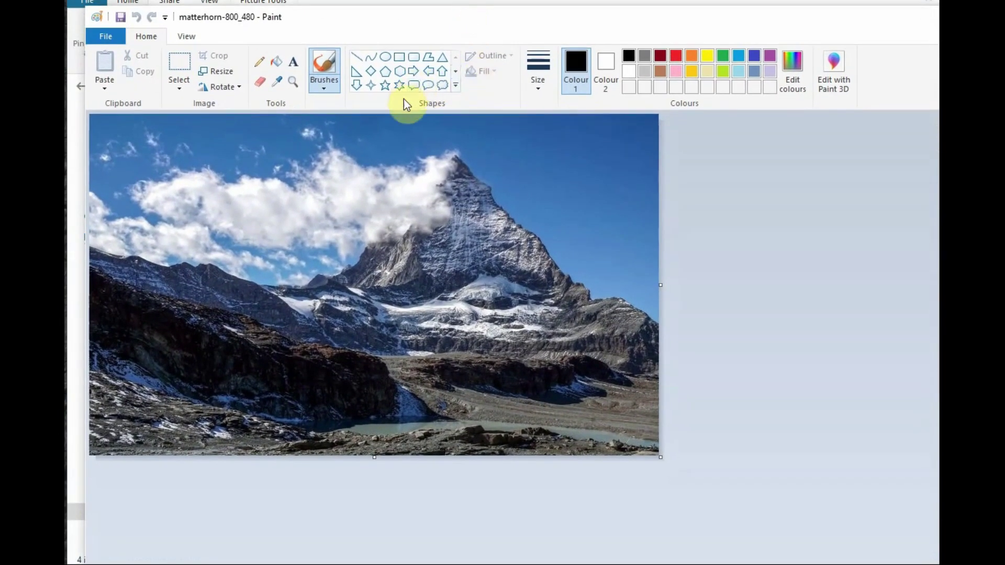
left_click(430, 73)
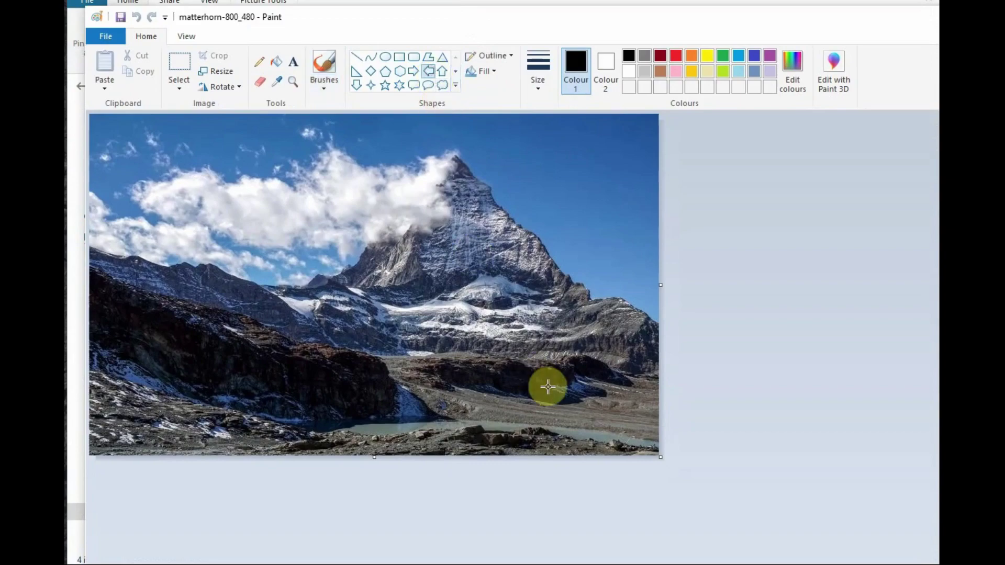
mouse_move(617, 403)
left_mouse_down()
mouse_move(557, 426)
mouse_move(569, 433)
left_mouse_up()
left_click(707, 55)
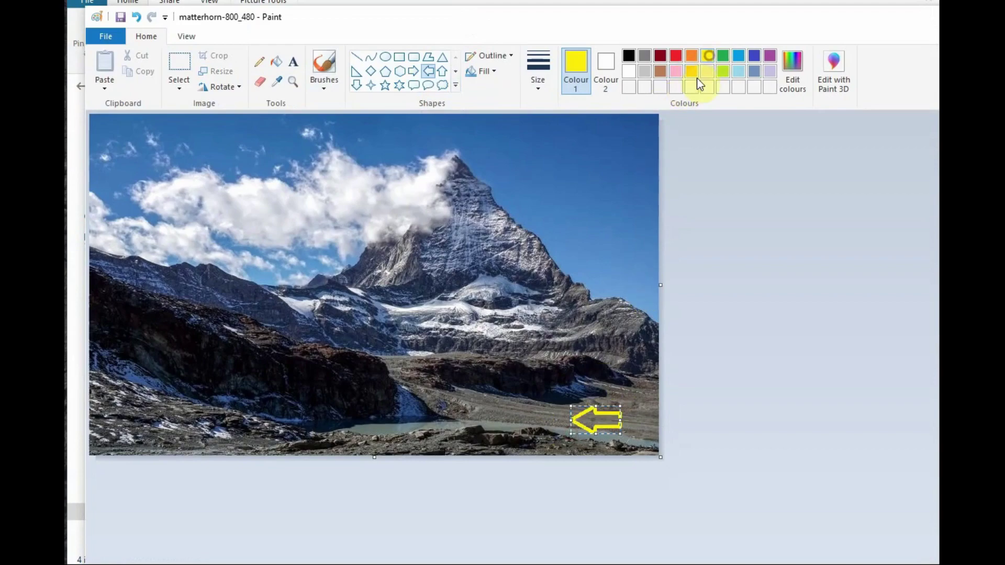
Save the Matterhorn picture as the JPEG matterhorn-800_480 in the Pictures folder
left_click(108, 37)
mouse_move(138, 145)
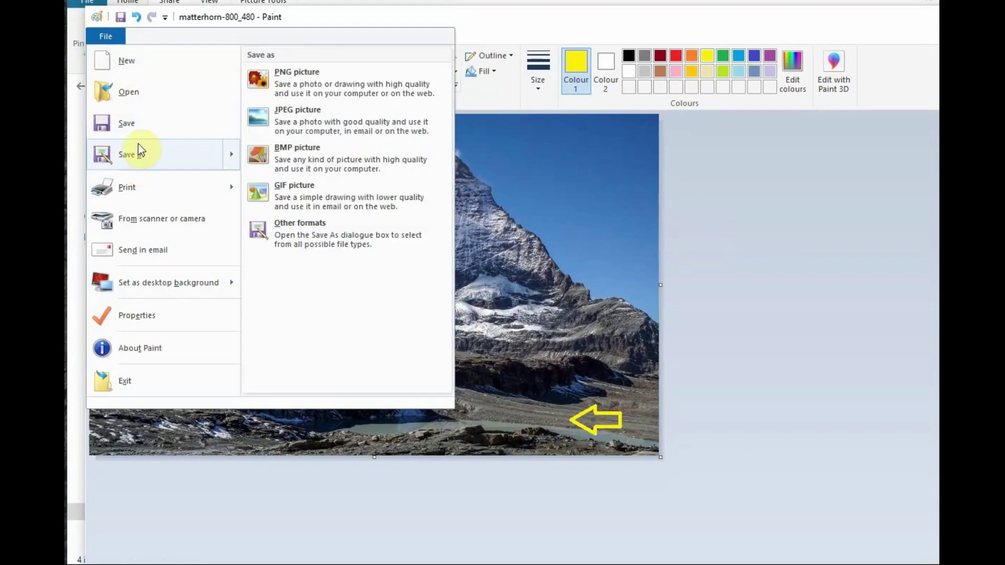
left_click(303, 115)
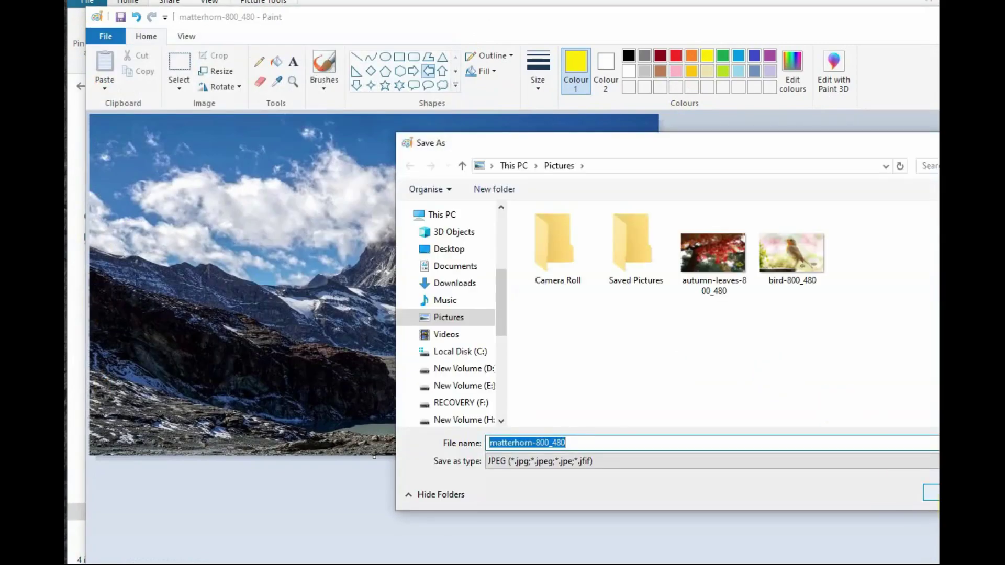
left_click(928, 492)
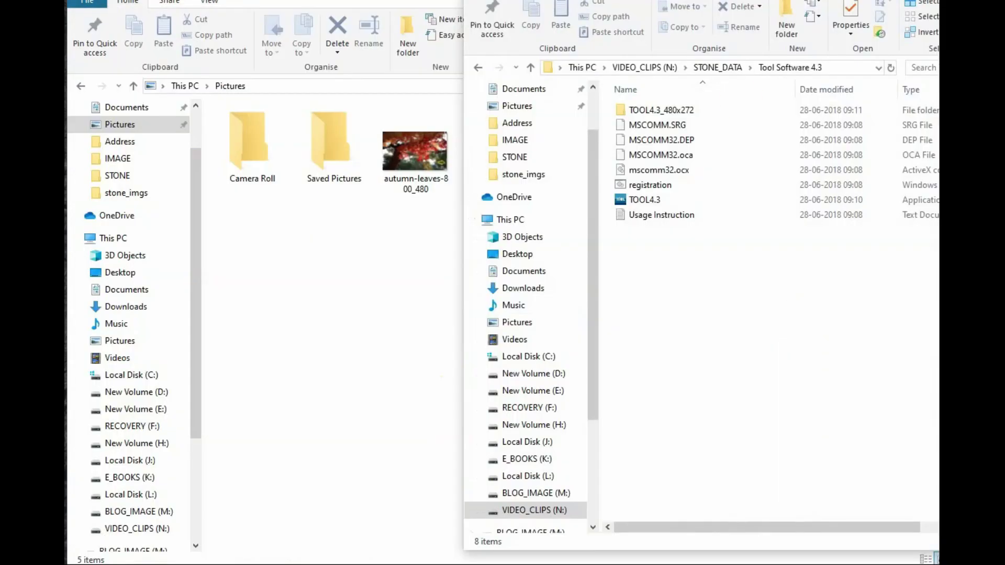
Launch TOOL4.3 from the Tool Software 4.3 folder and dismiss the compatibility settings notice
left_click_drag(680, 0, 596, 1)
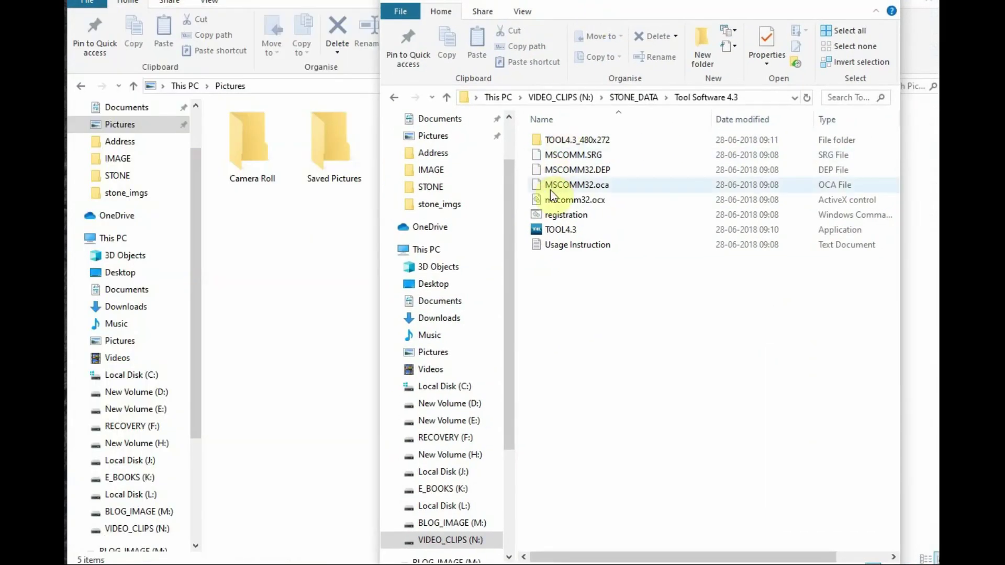
left_click(567, 231)
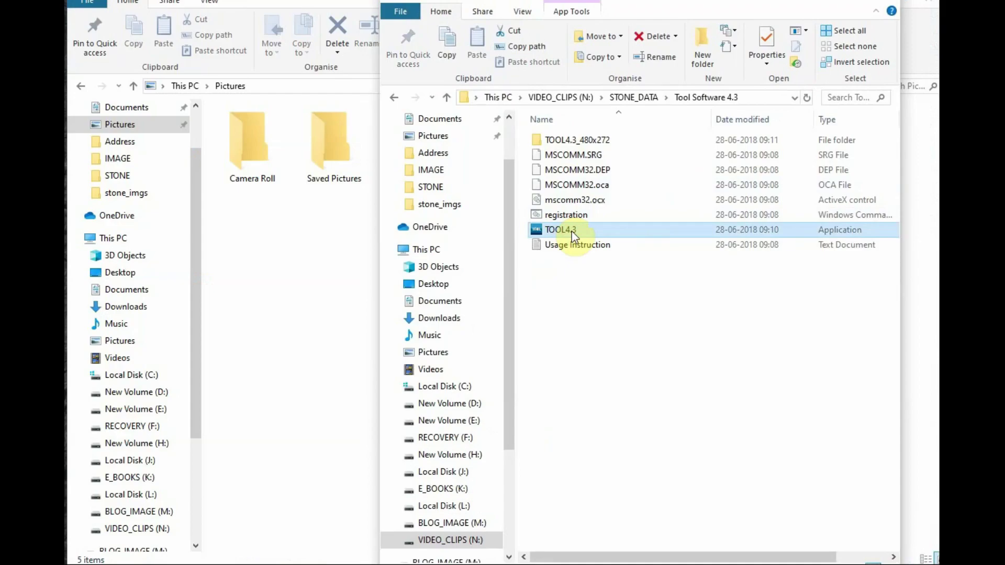
double_click(571, 230)
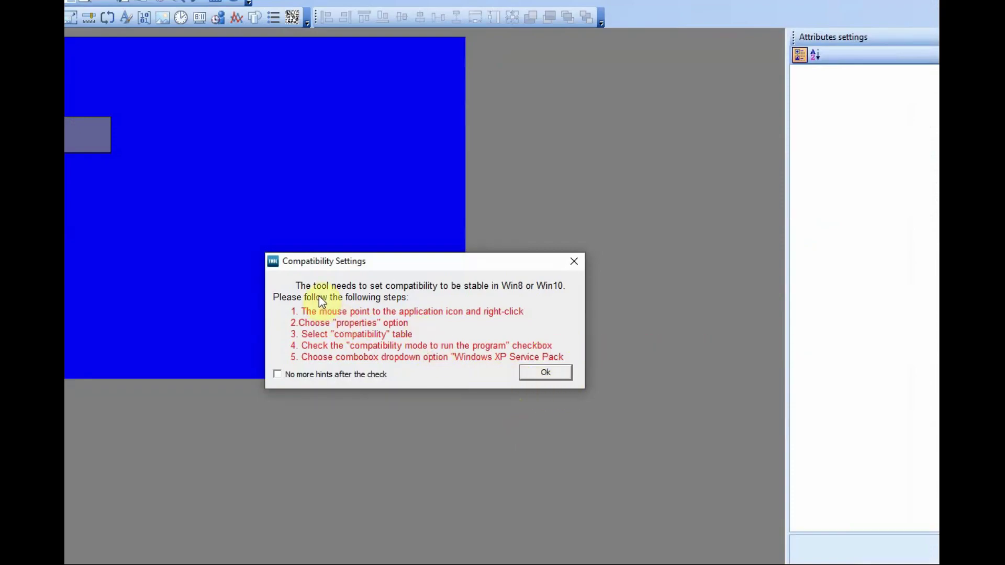
left_click(539, 372)
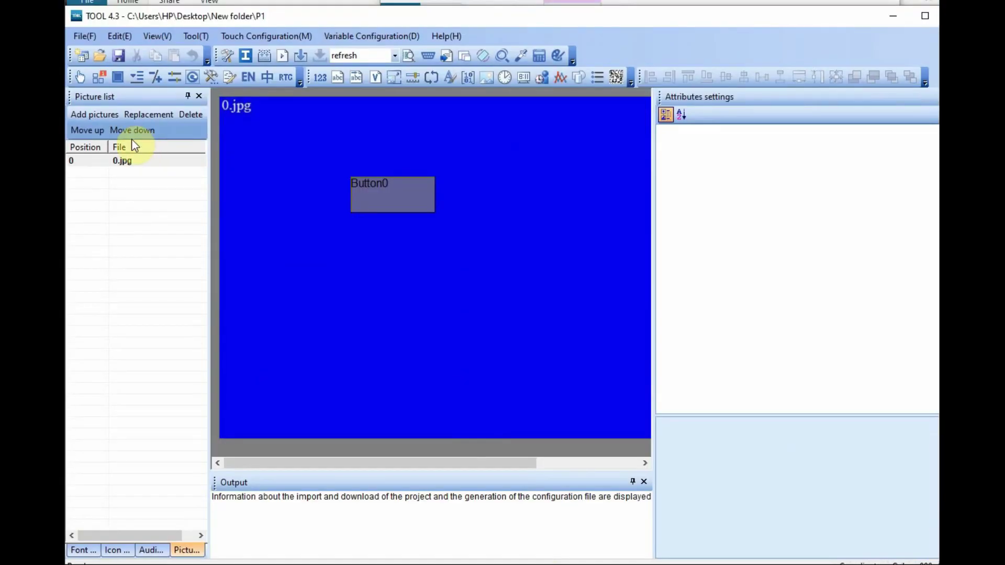
Look through the project's font, icon, audio and picture lists, and show the global settings of the 0.jpg page
left_click(82, 549)
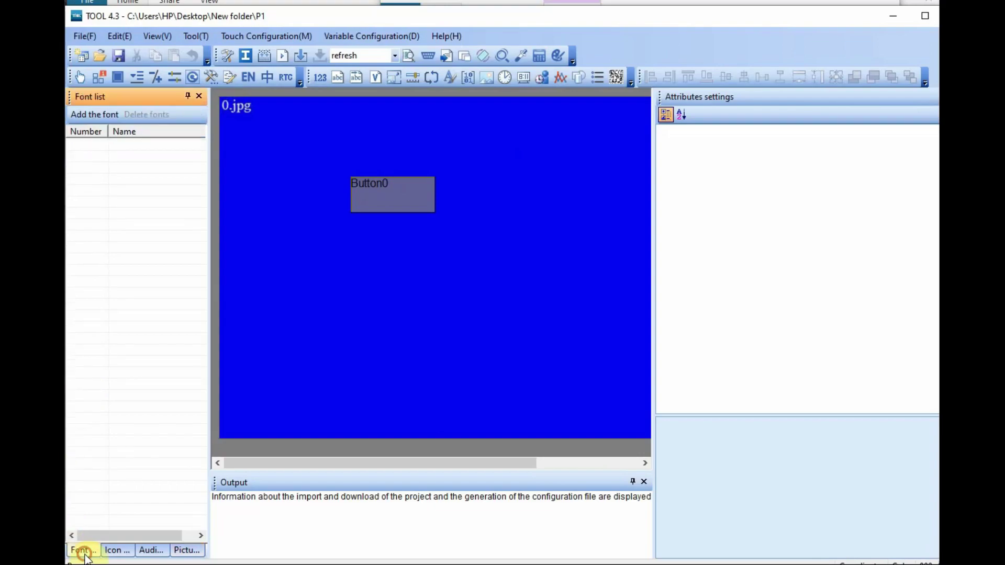
left_click(117, 549)
left_click(150, 550)
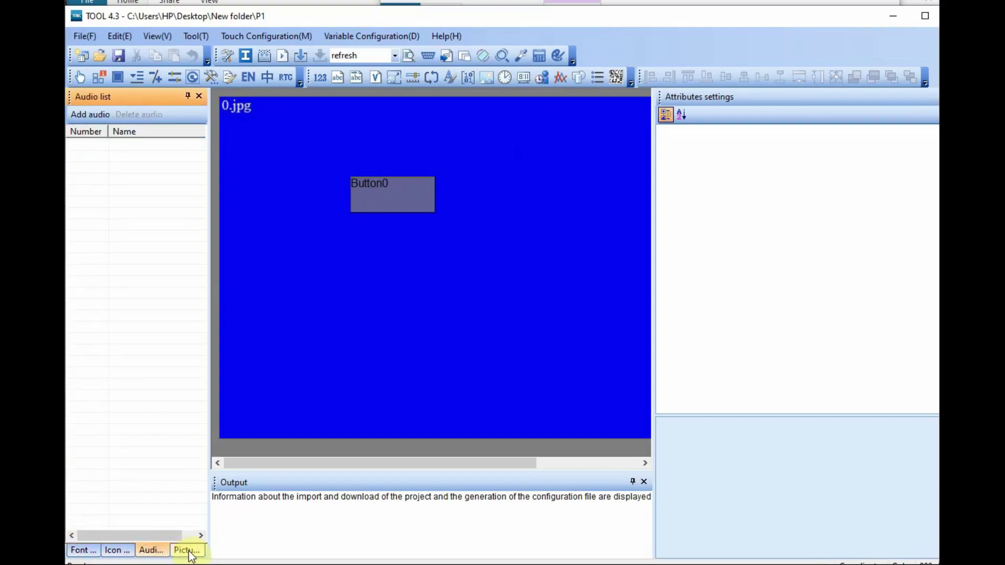
left_click(188, 550)
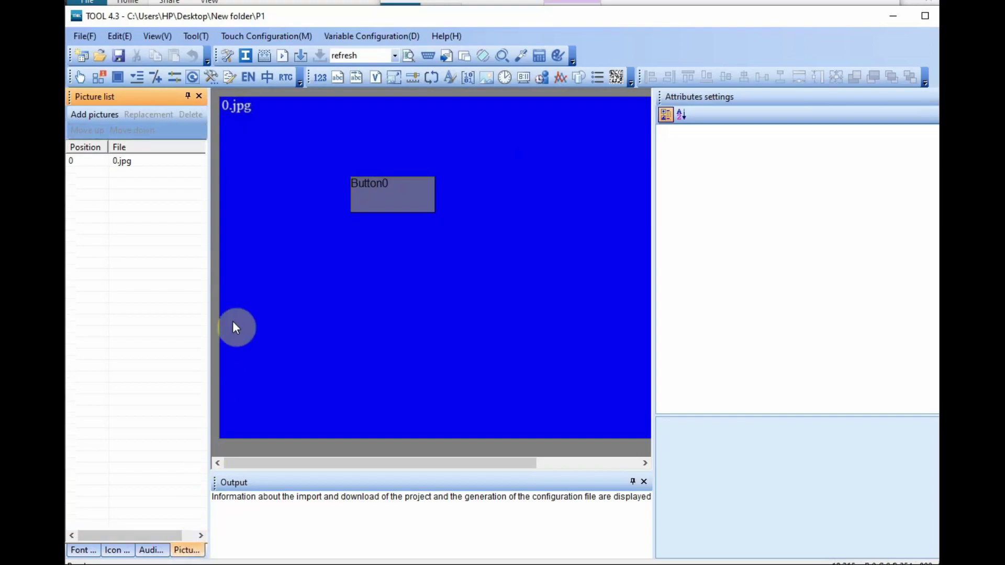
left_click(310, 204)
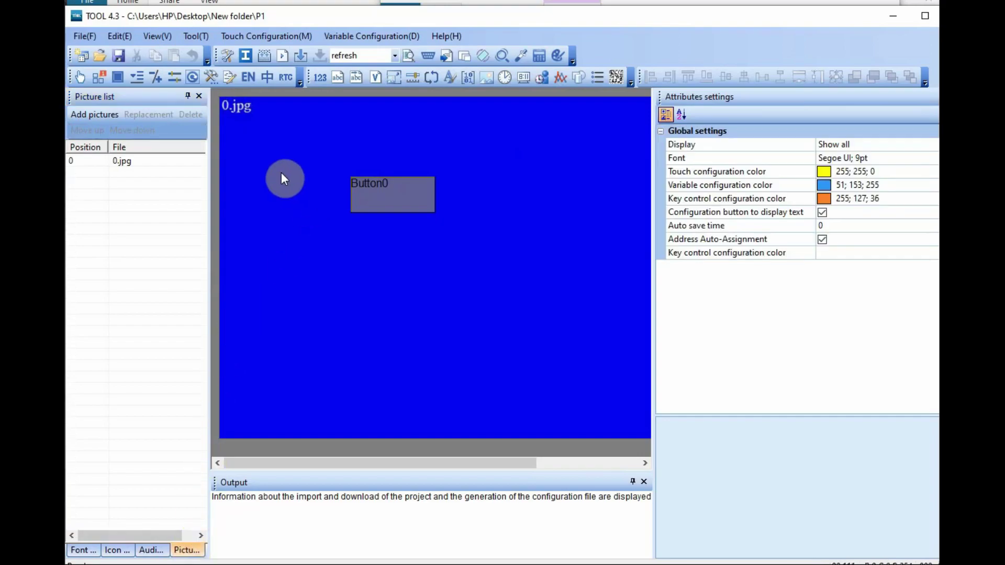
Create a new 800X480 project named picture in the desktop's New folder, without saving the current project
left_click(78, 39)
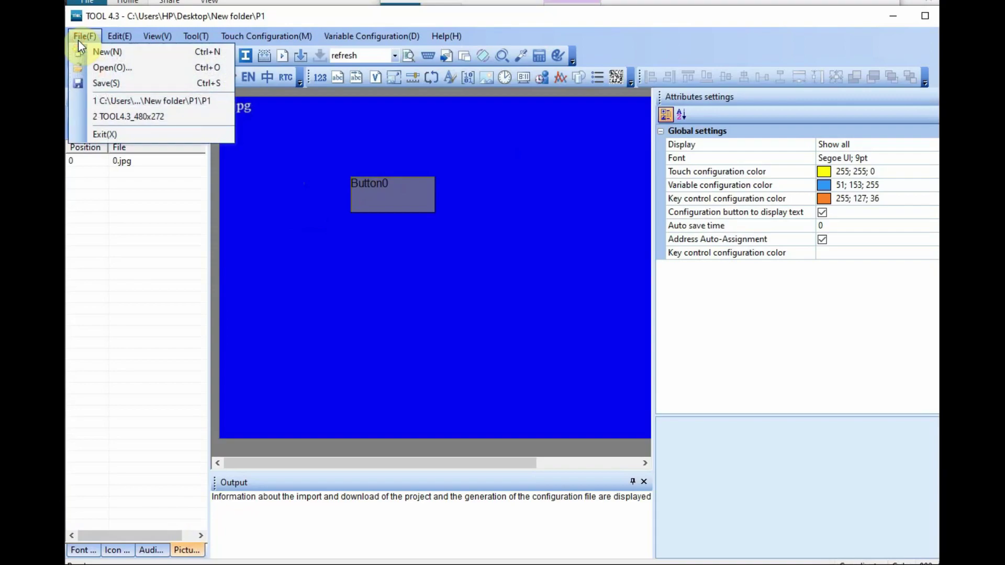
left_click(95, 51)
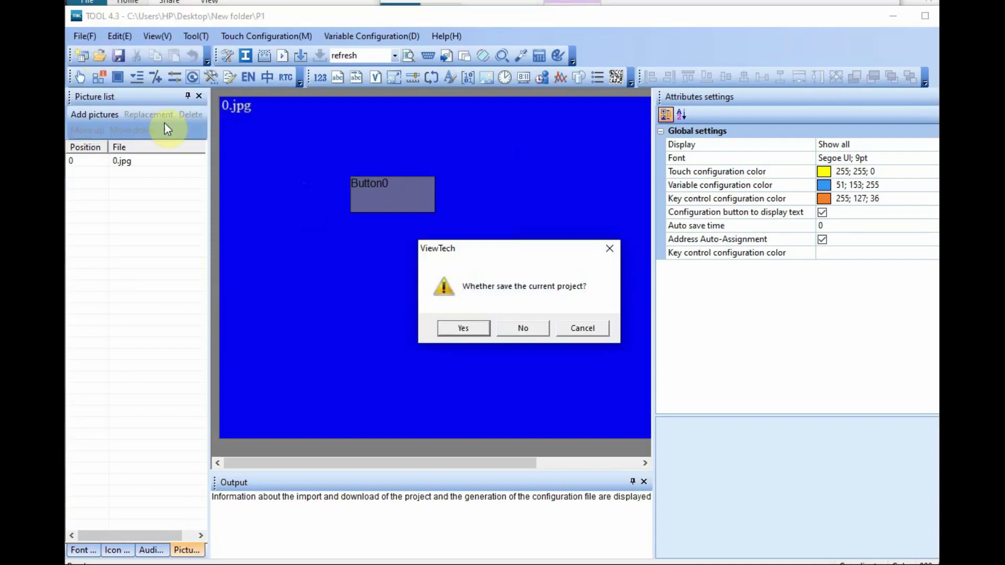
left_click(517, 332)
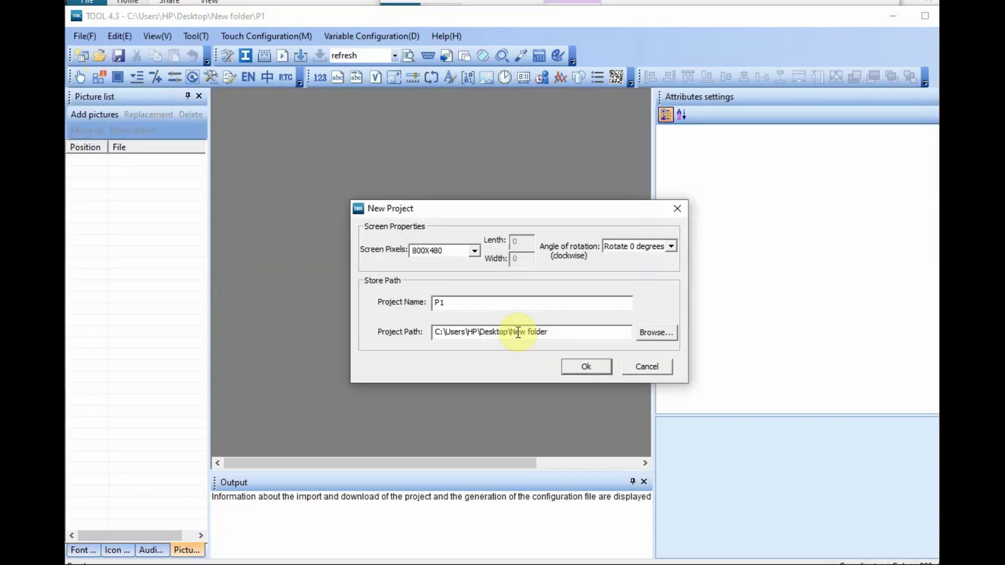
left_click(475, 249)
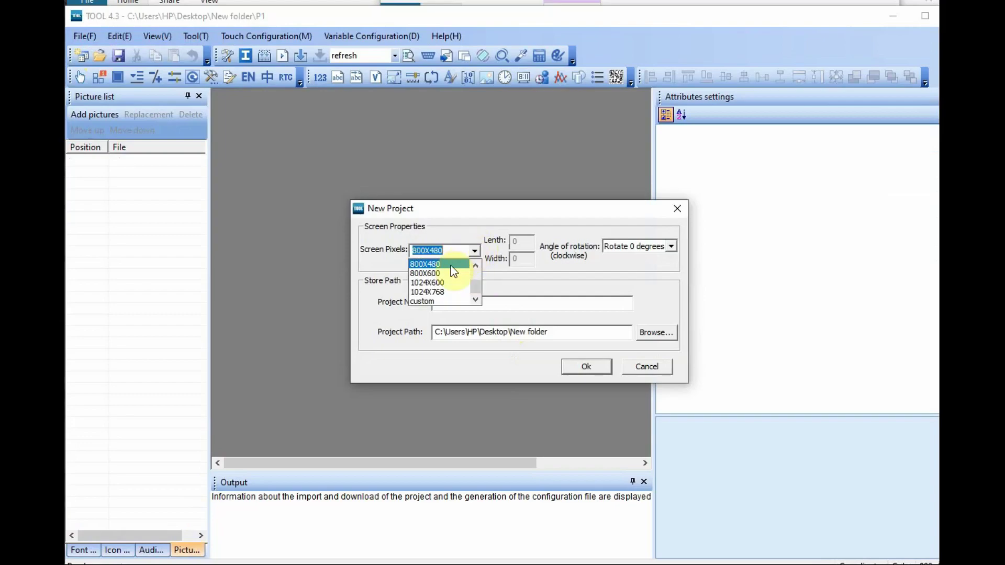
left_click(451, 302)
double_click(450, 302)
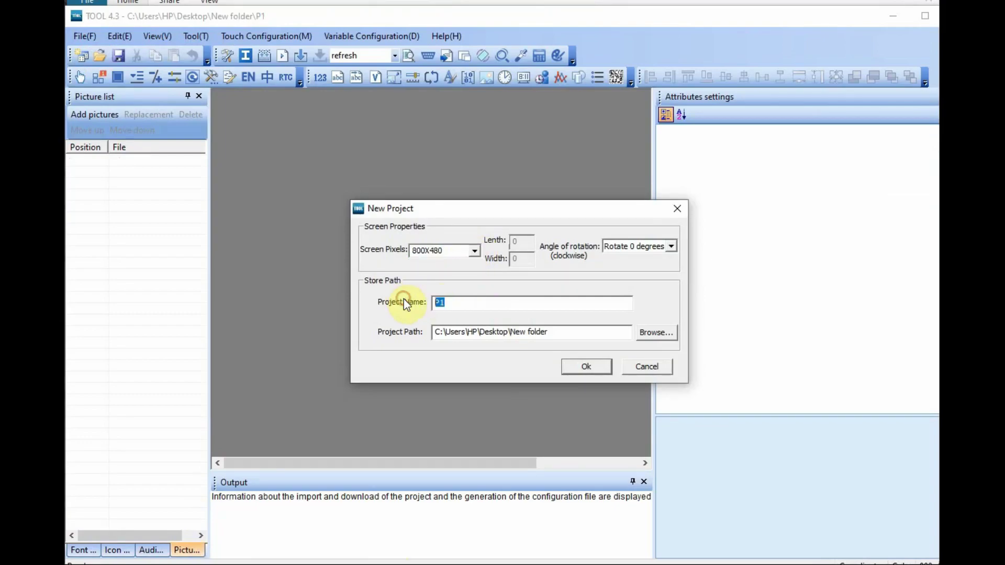
type("picture")
left_click(587, 367)
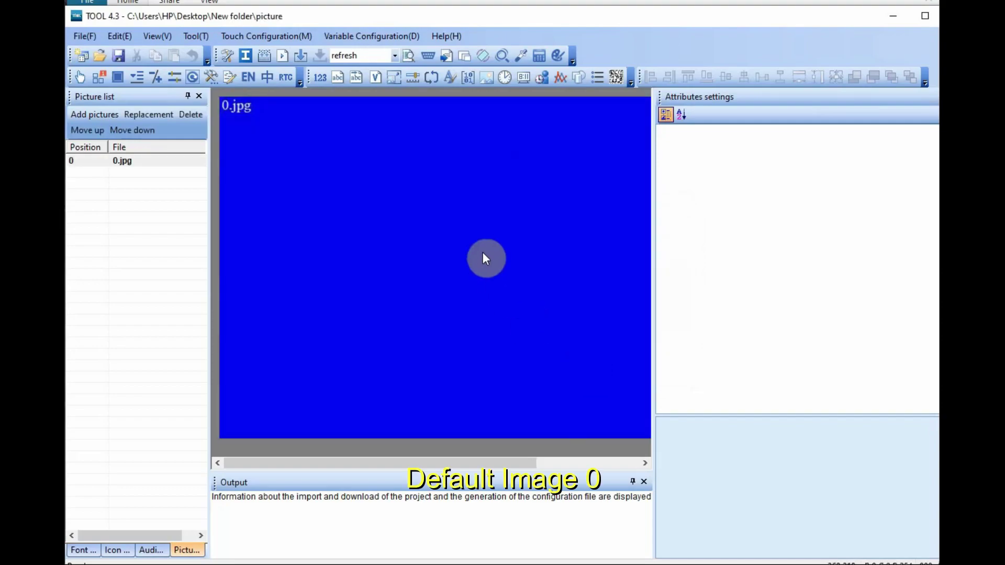
Add autumn-leaves-800_480 from the Pictures folder to the project's picture list
left_click(655, 246)
left_click_drag(654, 246, 675, 244)
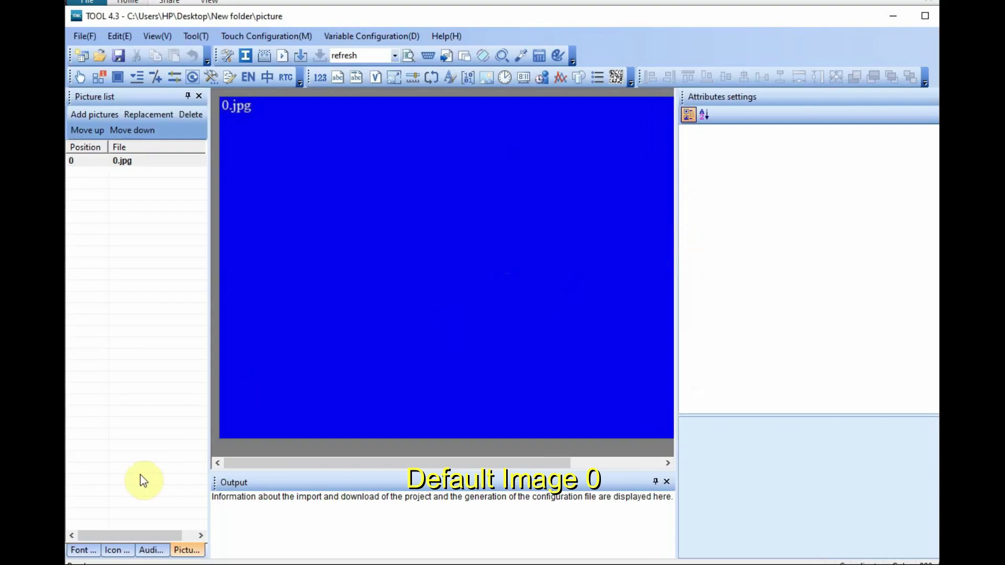
left_click(184, 549)
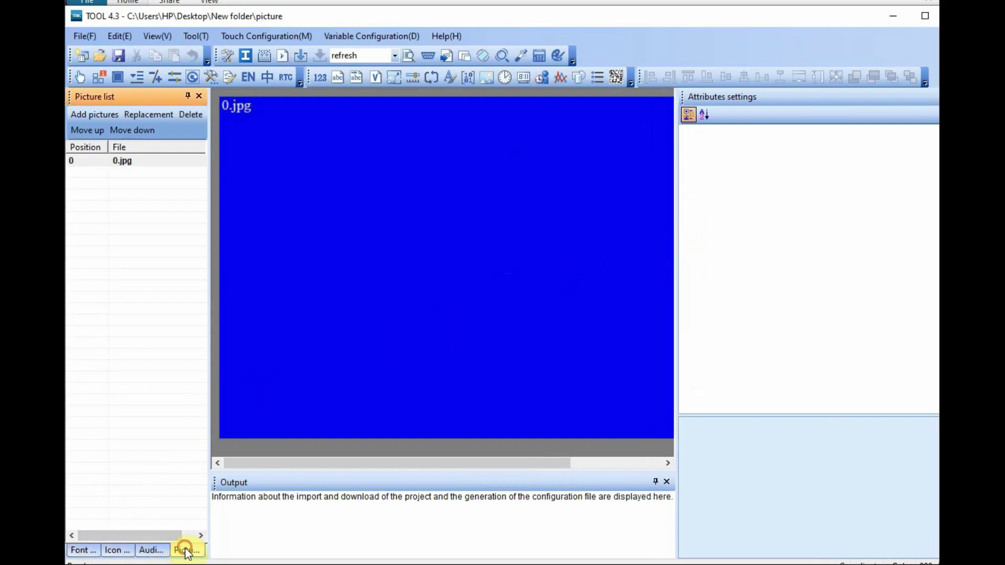
left_click(134, 161)
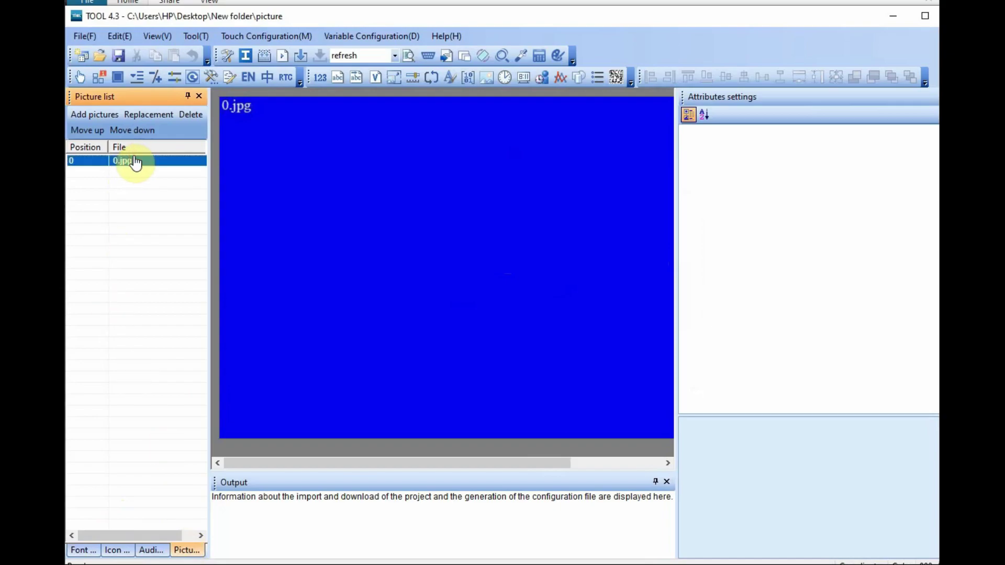
left_click(92, 118)
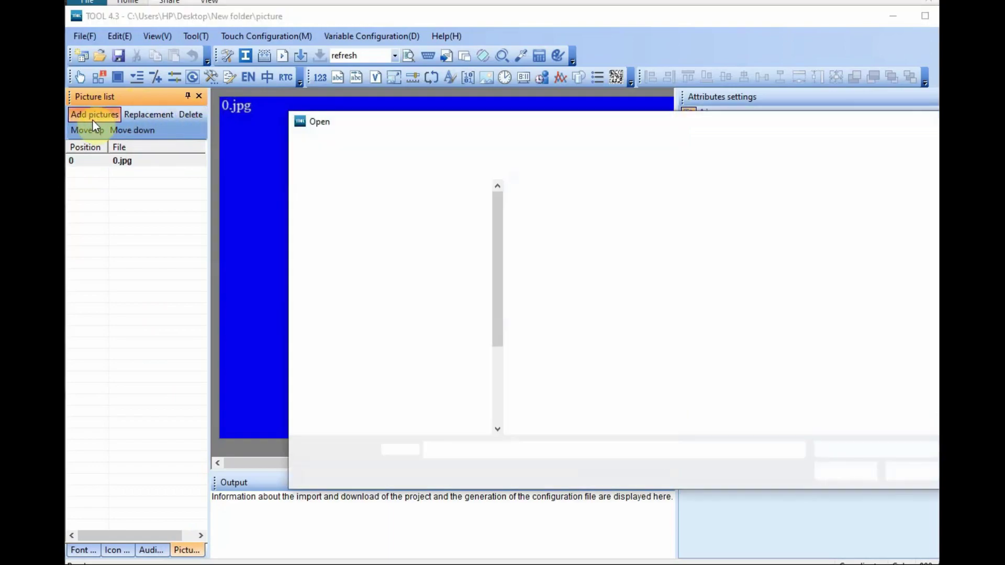
left_click(732, 235)
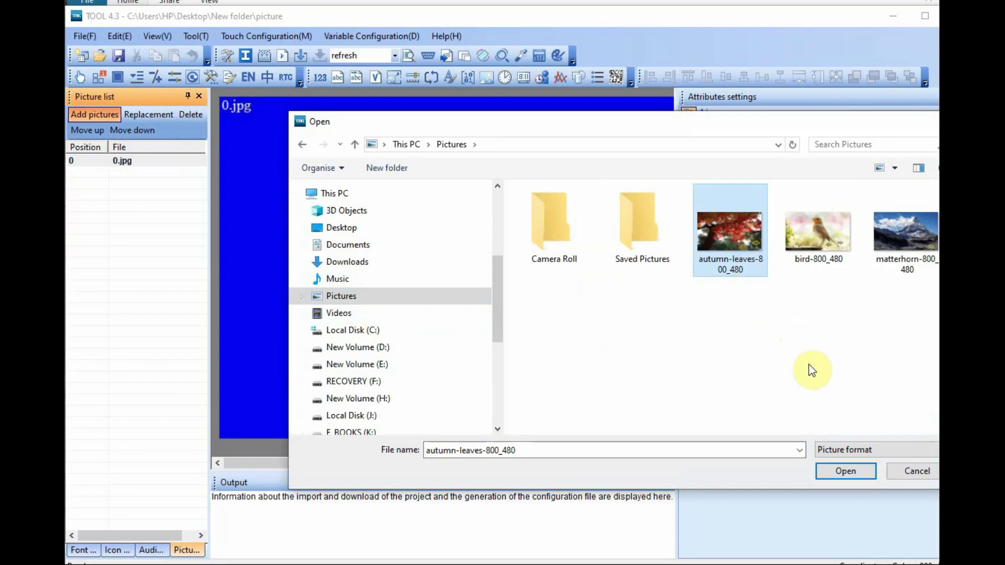
left_click(845, 470)
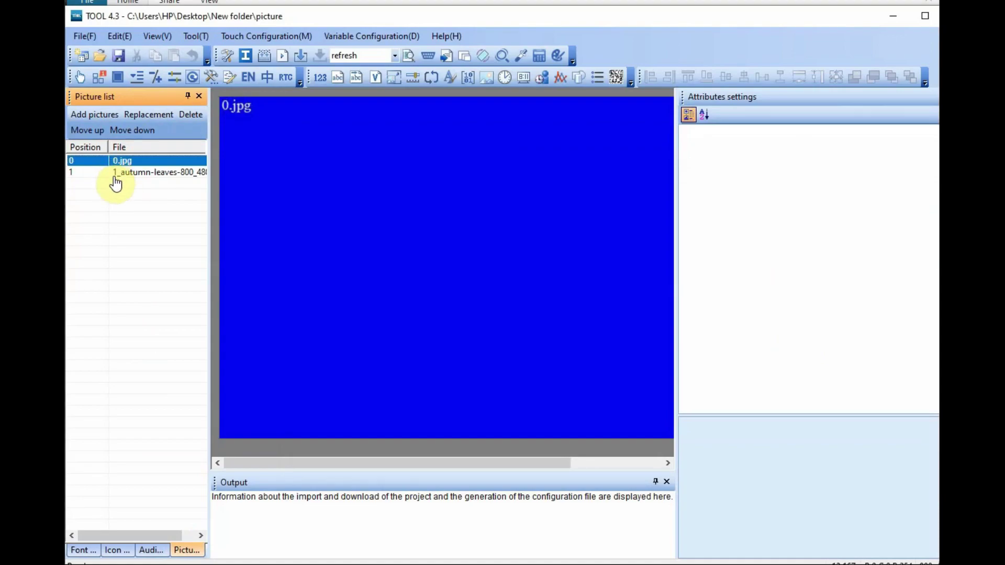
Add bird-800_480 and matterhorn-800_480 from the Pictures folder to the picture list, one after the other
left_click(83, 114)
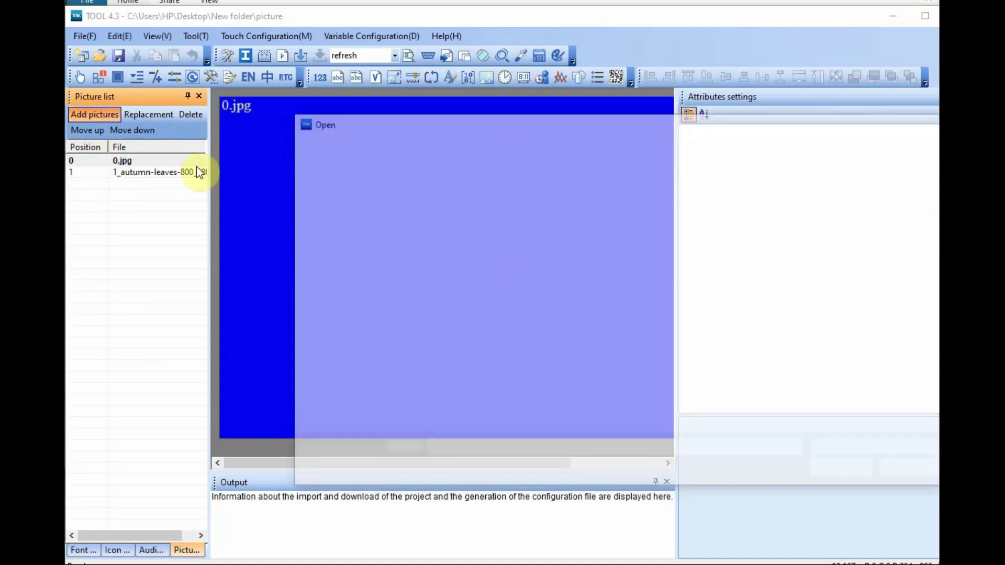
left_click(814, 229)
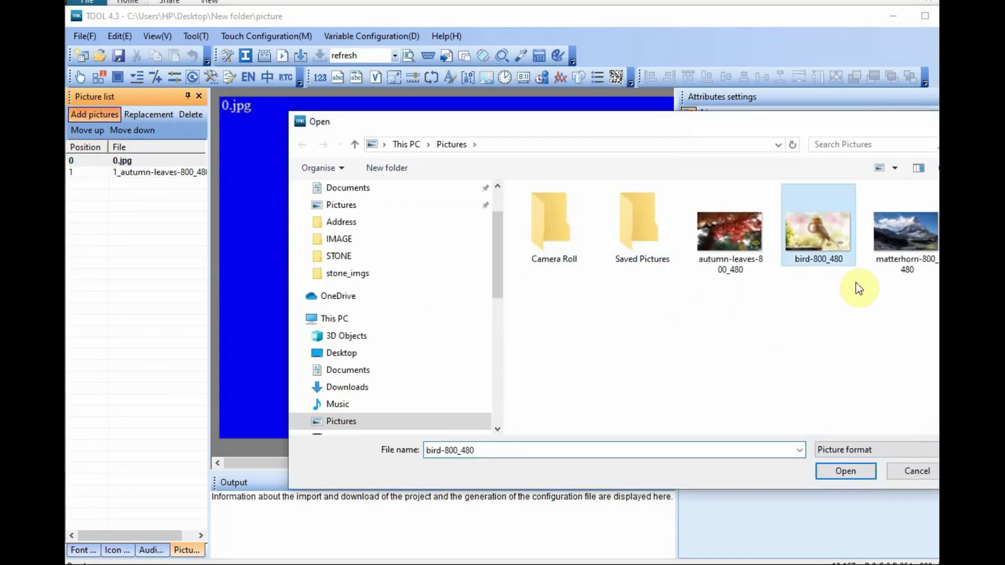
left_click(844, 471)
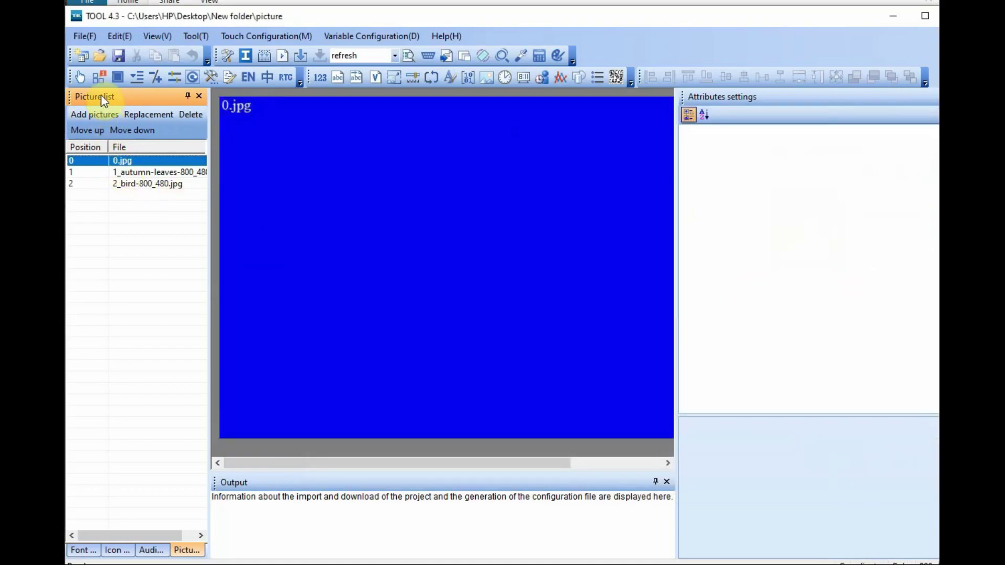
left_click(92, 118)
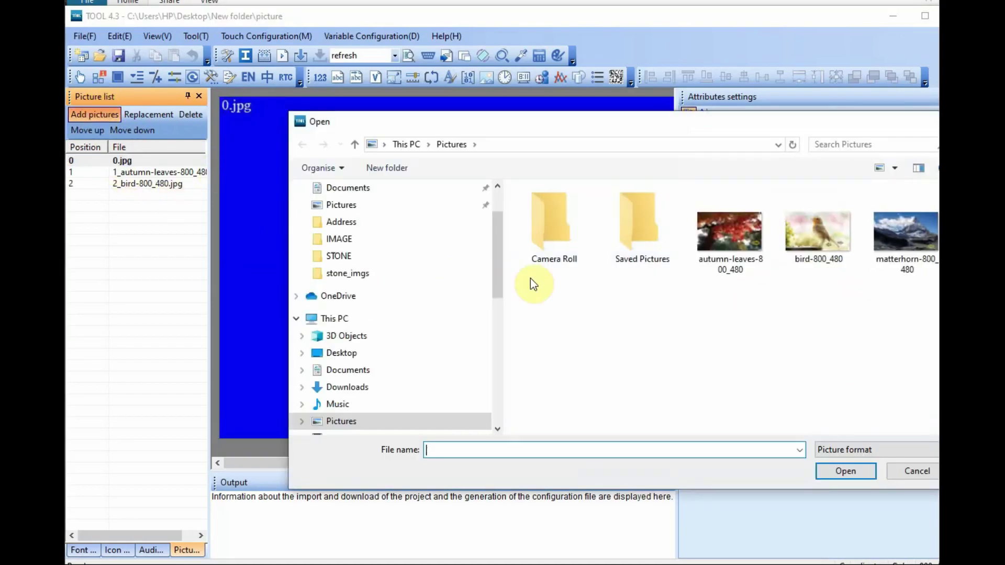
left_click(900, 246)
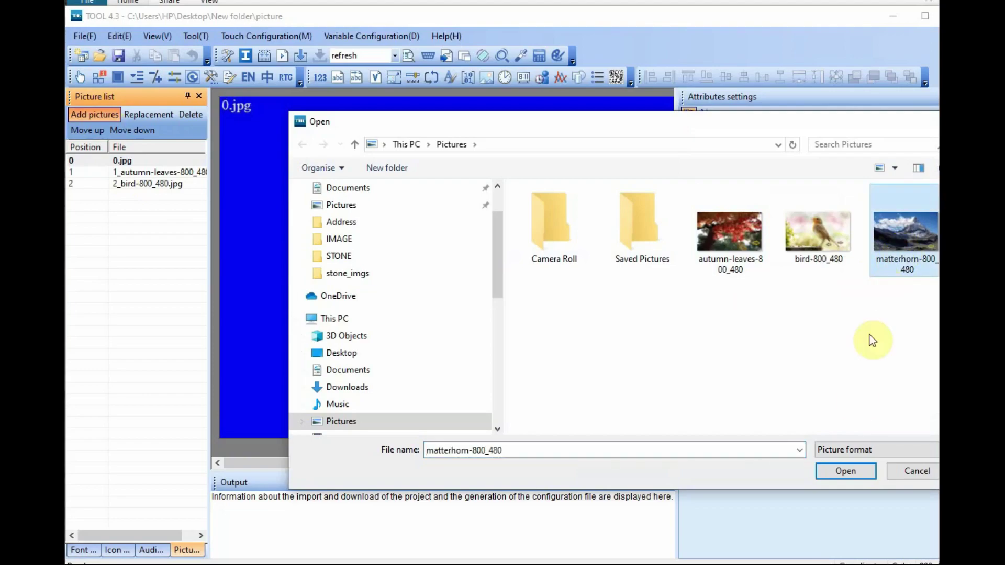
left_click(832, 471)
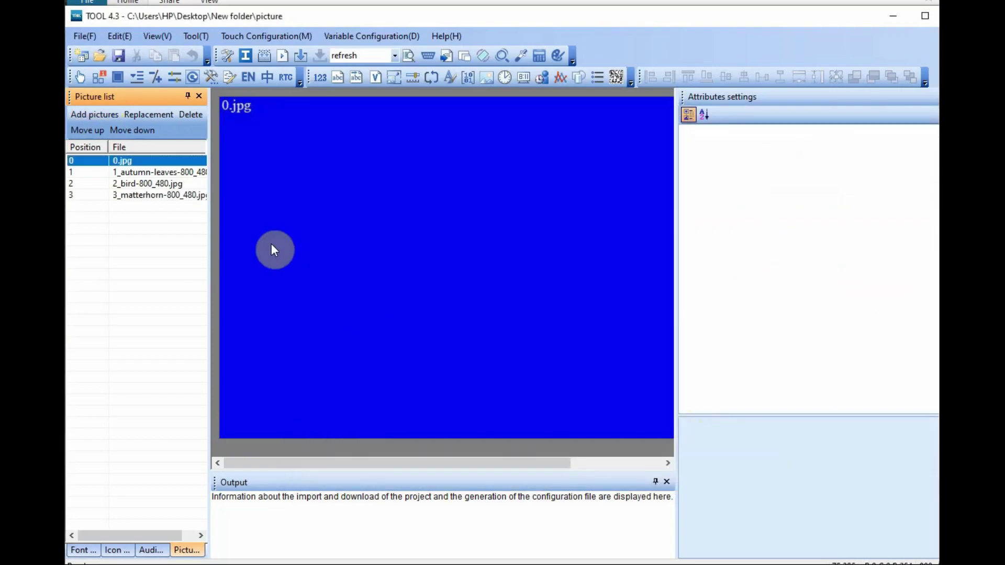
View the autumn-leaves, bird and matterhorn pages in turn, with the canvas area widened to check their arrows
left_click(142, 173)
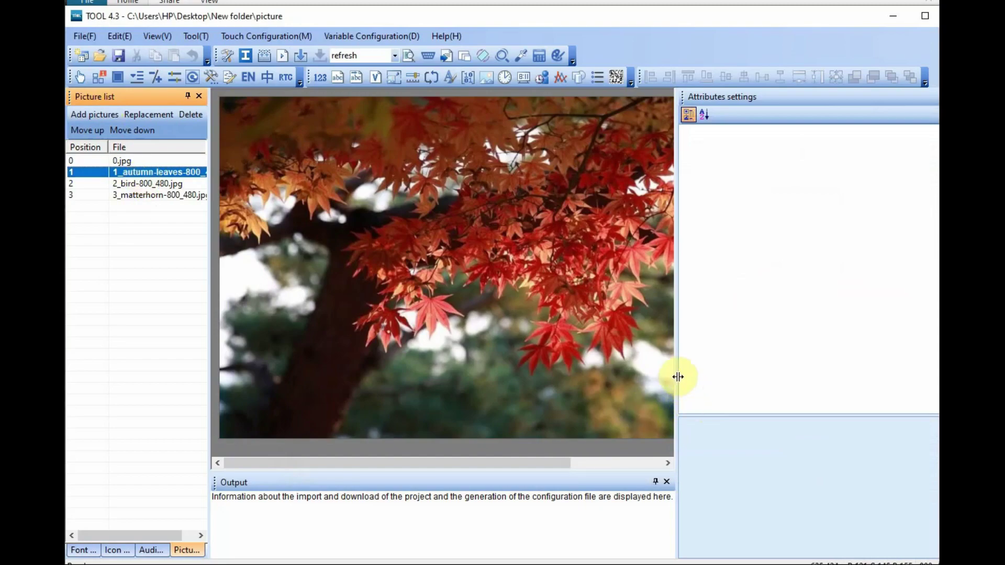
left_click_drag(677, 376, 791, 349)
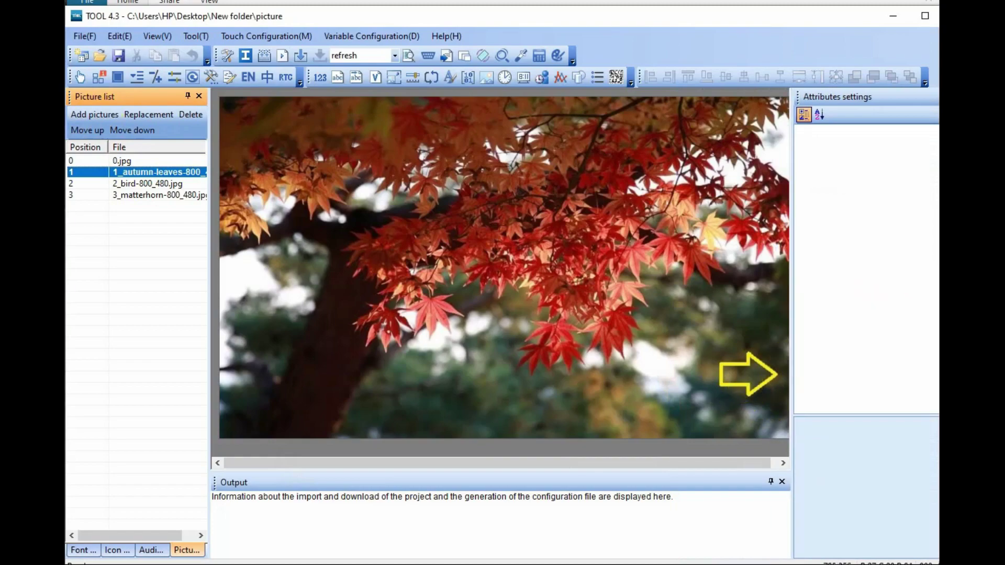
mouse_move(972, 288)
left_mouse_down()
mouse_move(929, 287)
mouse_move(955, 282)
left_mouse_up()
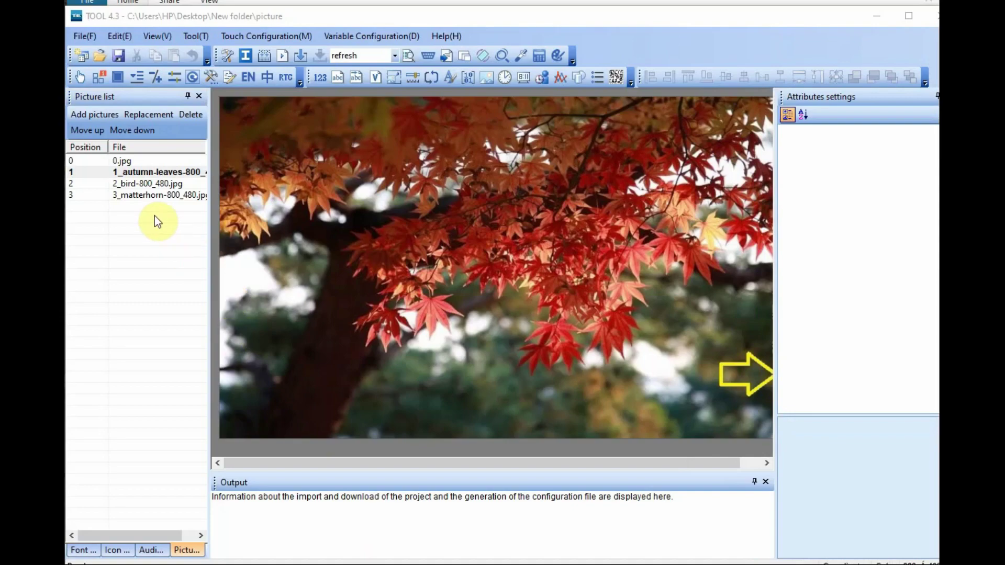
left_click(137, 184)
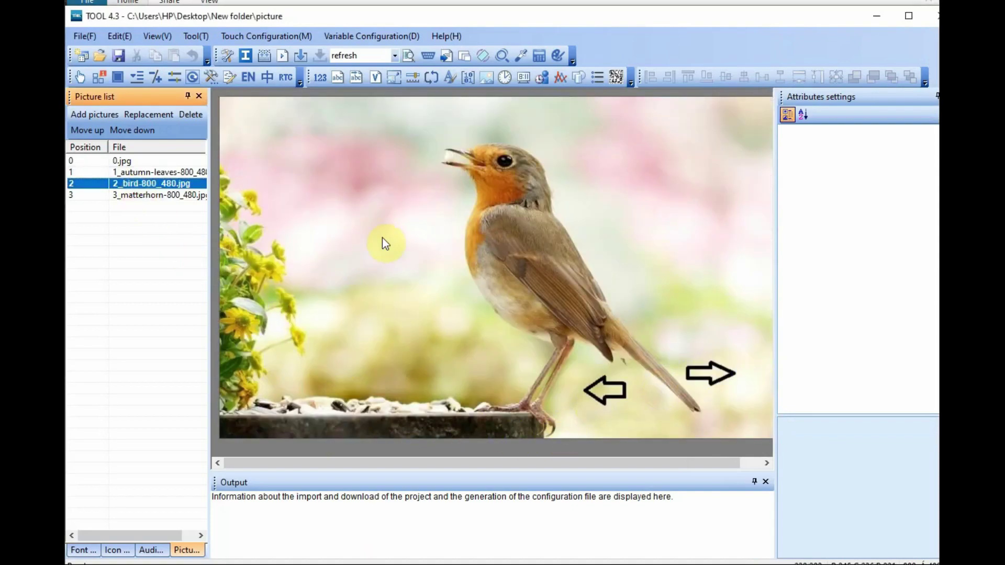
left_click(154, 196)
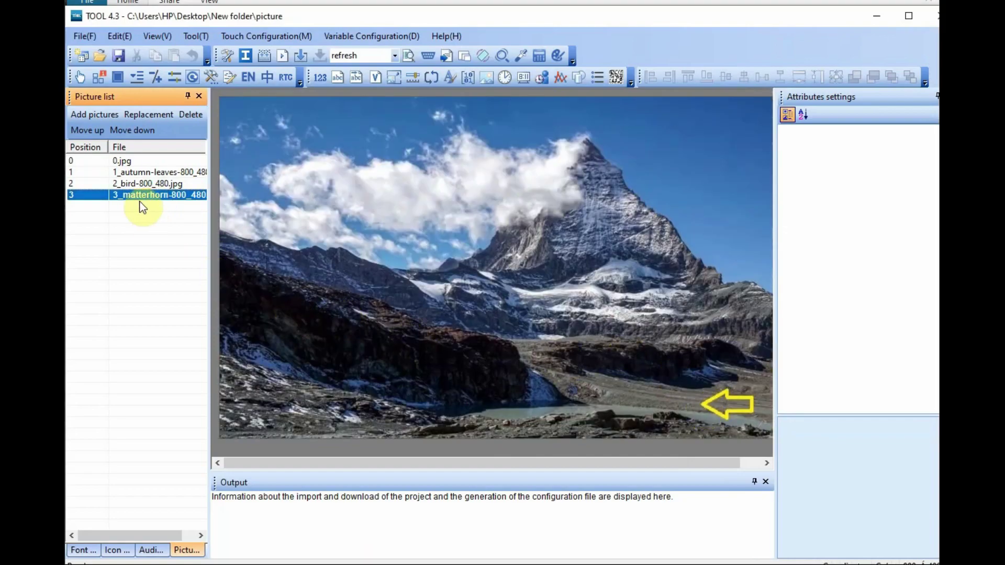
Add a button touch control covering nearly the whole 0.jpg page, about 742 × 462 pixels in size
left_click(123, 162)
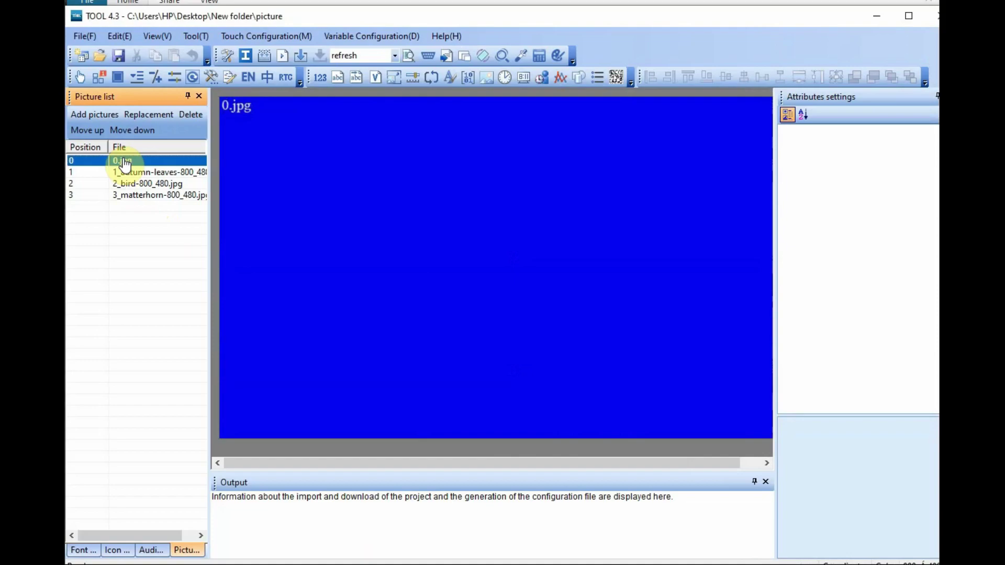
left_click(79, 79)
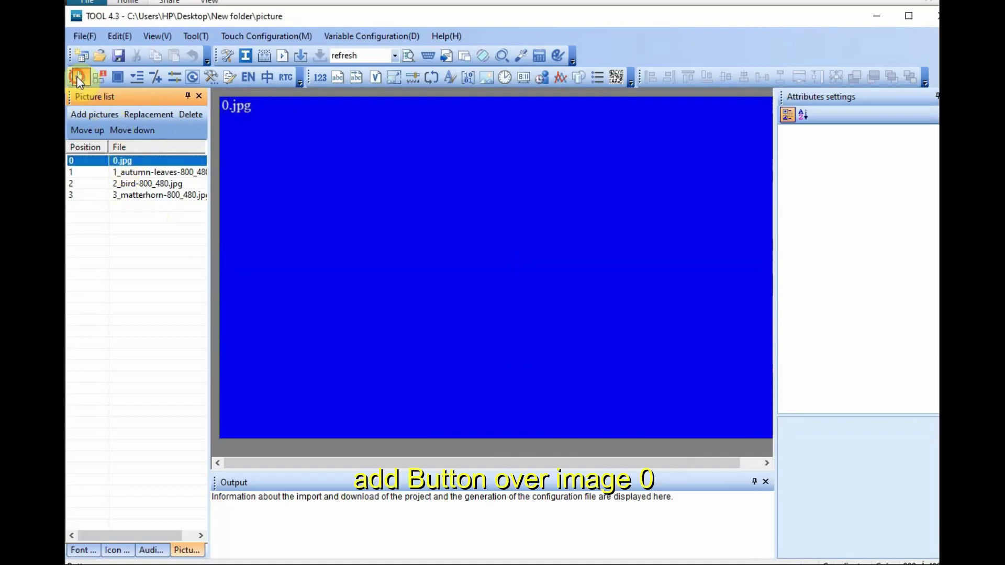
left_click_drag(227, 104, 756, 433)
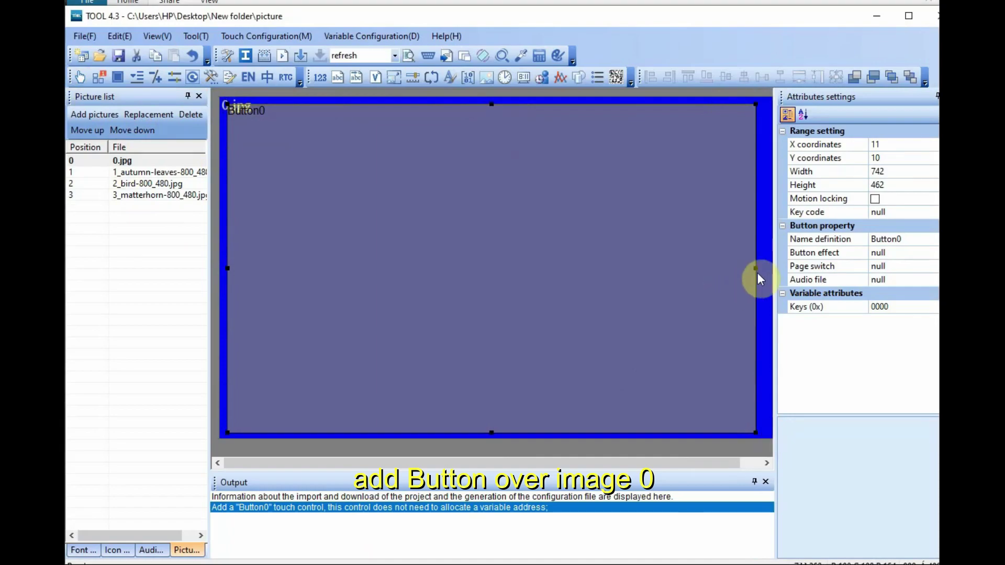
Set the page switch of the button on 0.jpg to the picture 1_autumn-leaves-800_480
left_click(873, 238)
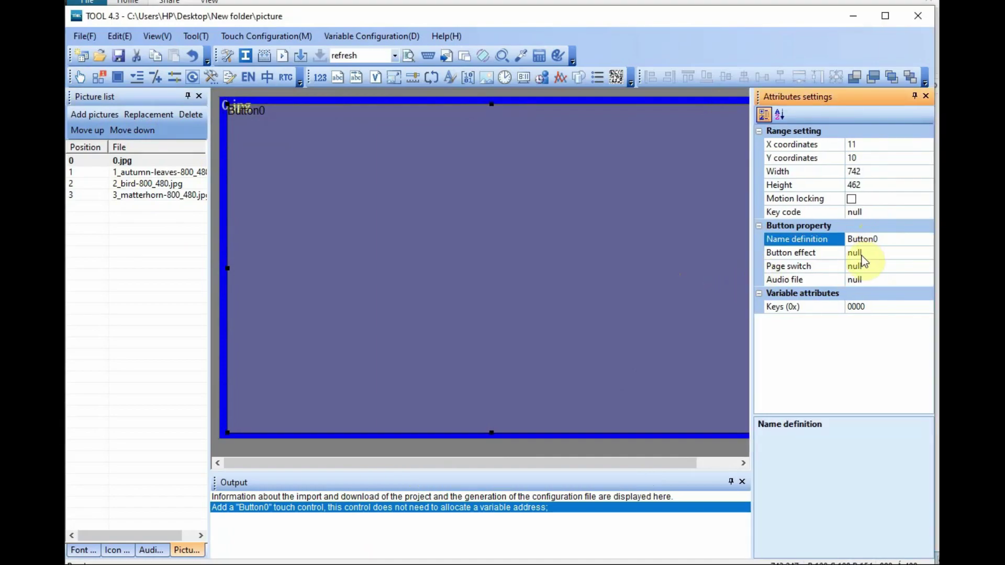
left_click(861, 254)
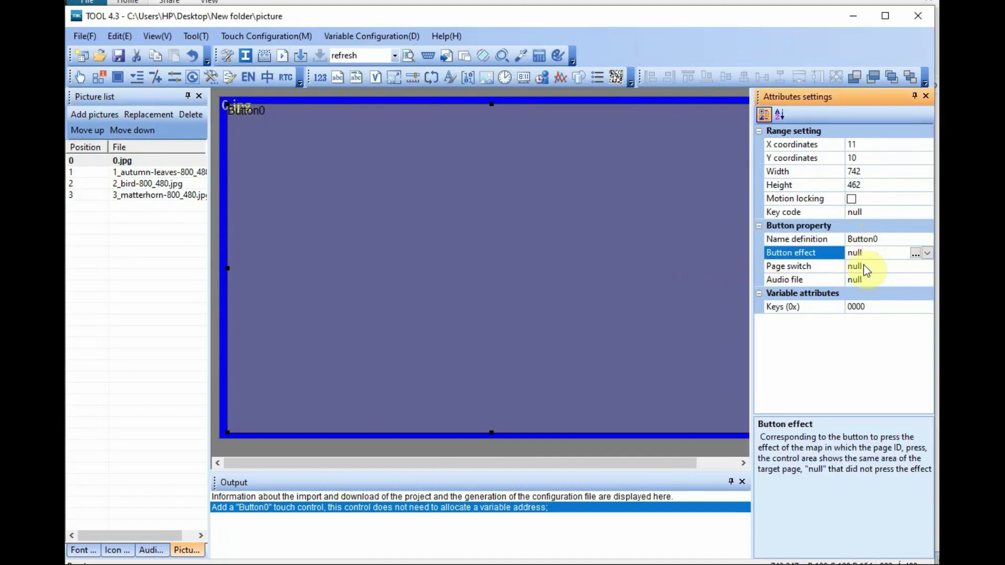
left_click(864, 267)
left_click(915, 266)
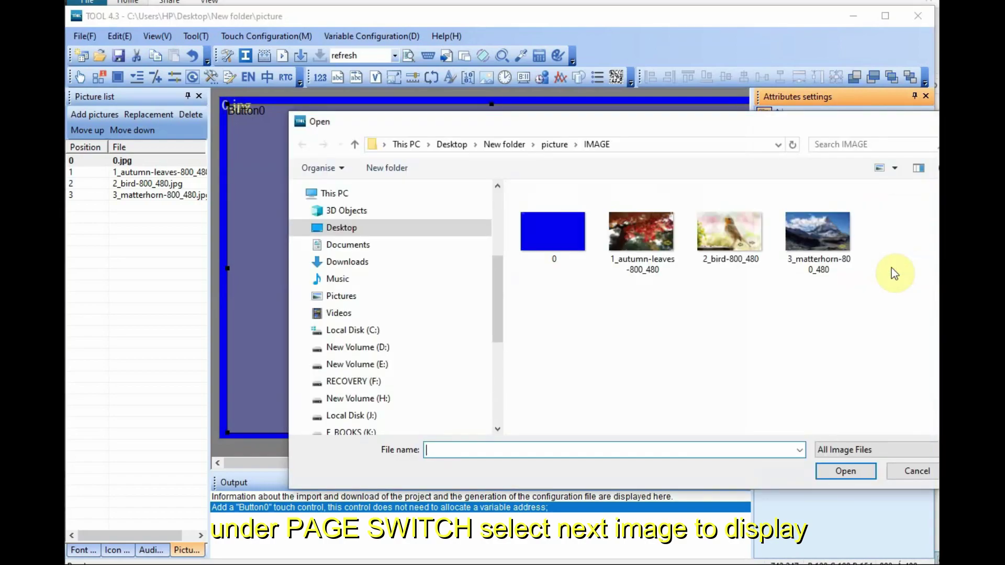
left_click(630, 224)
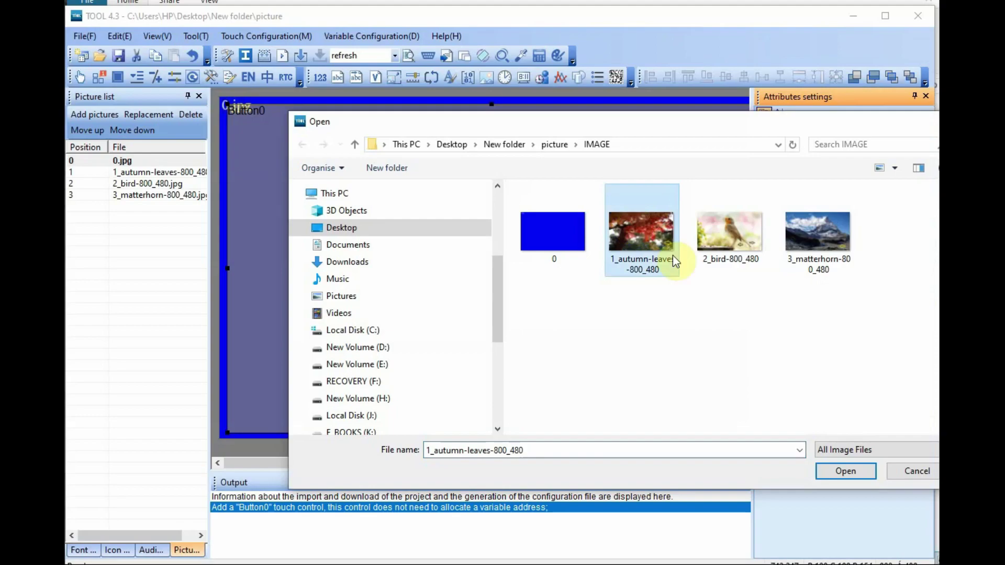
left_click(835, 471)
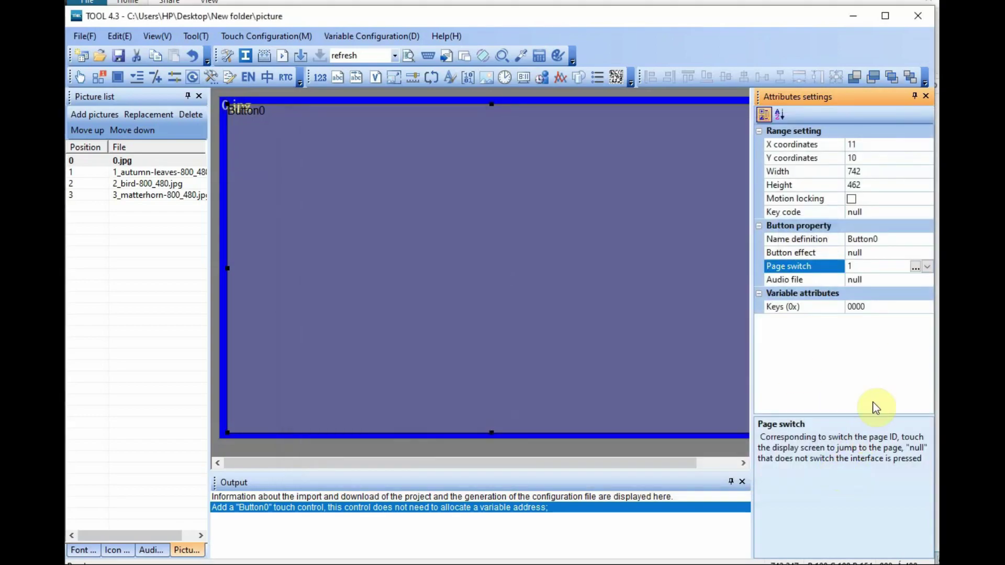
left_click(868, 310)
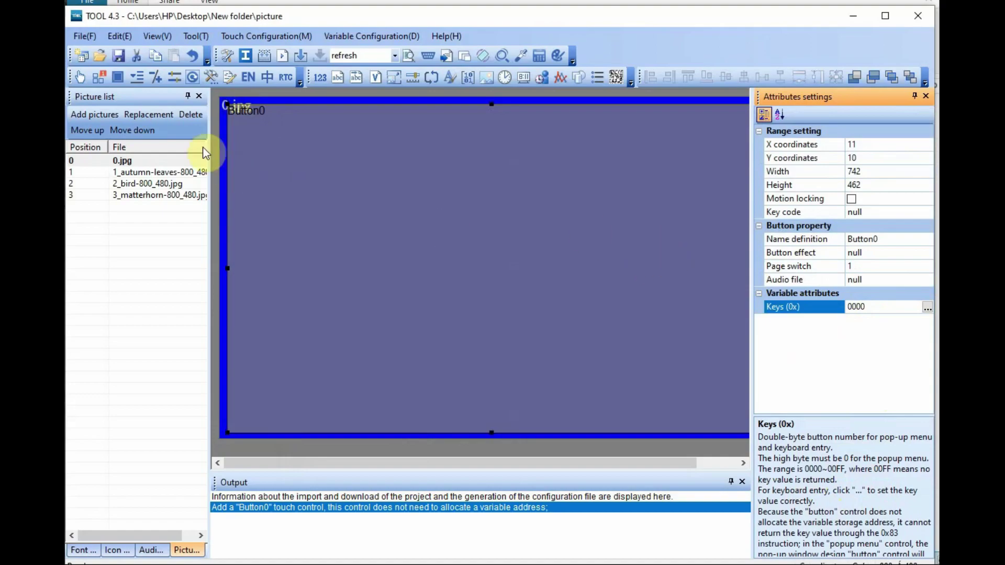
Add a button touch control about 115 × 83 pixels over the arrow on the 1_autumn-leaves-800_480 page
left_click(137, 174)
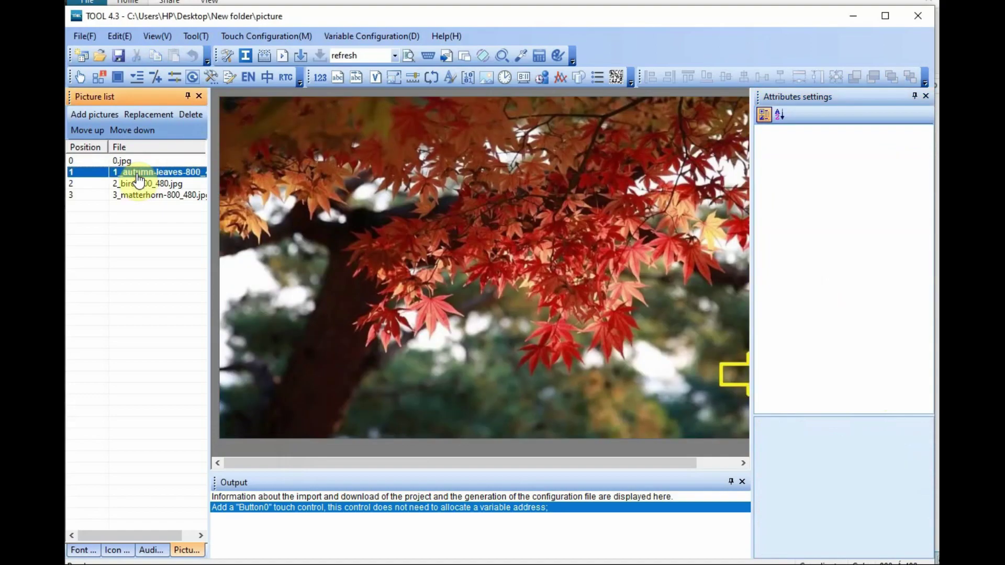
left_click_drag(752, 280, 771, 274)
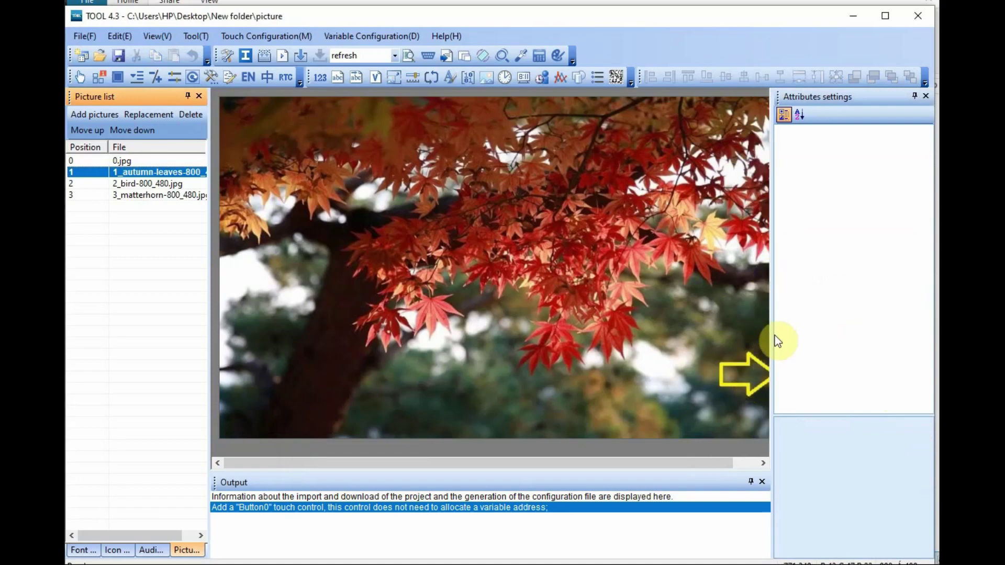
left_click_drag(773, 338, 787, 338)
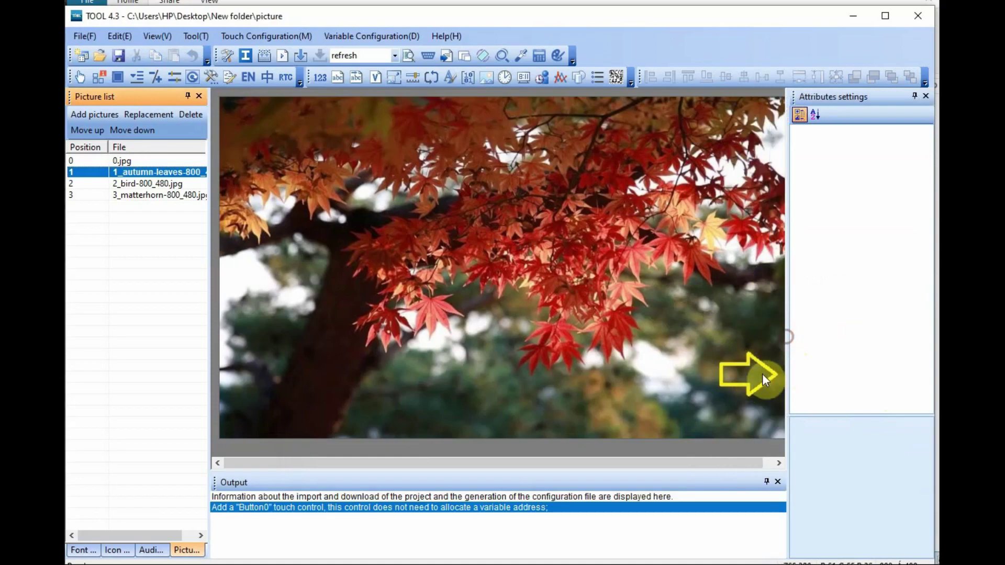
left_click(79, 77)
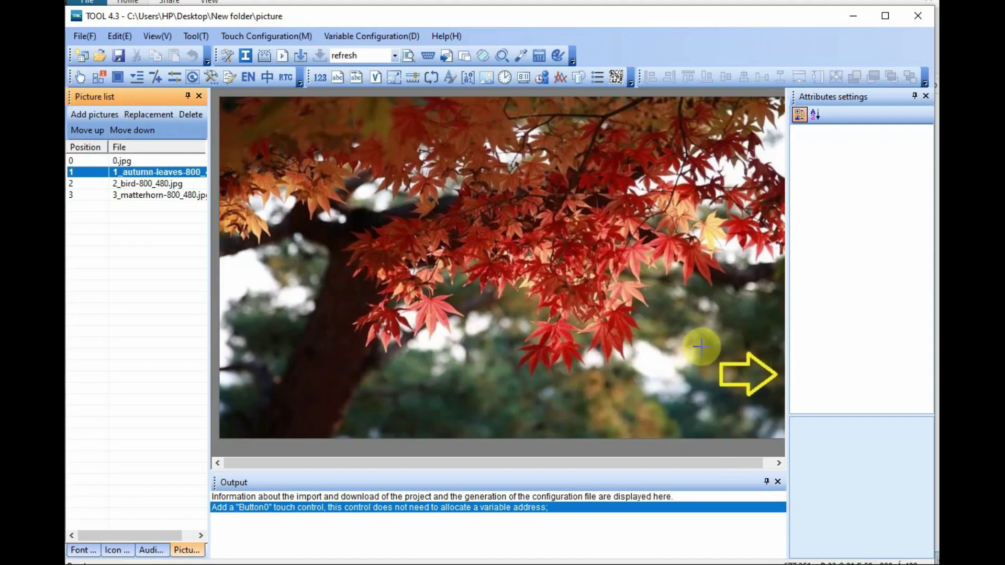
left_click_drag(701, 347, 784, 406)
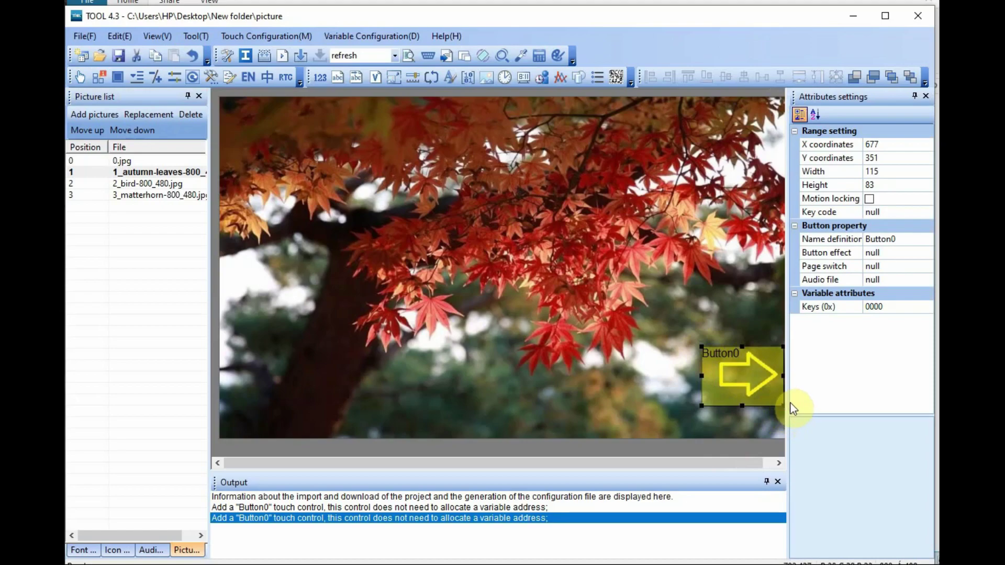
Set the page switch of the autumn-leaves page's button to the picture 2_bird-800_480
left_click(881, 256)
left_click(884, 266)
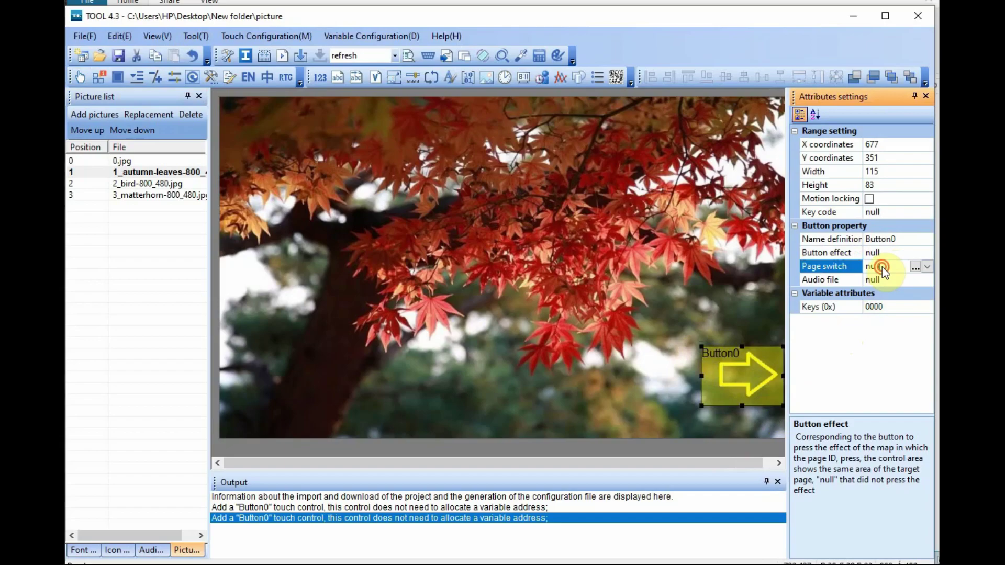
left_click(916, 268)
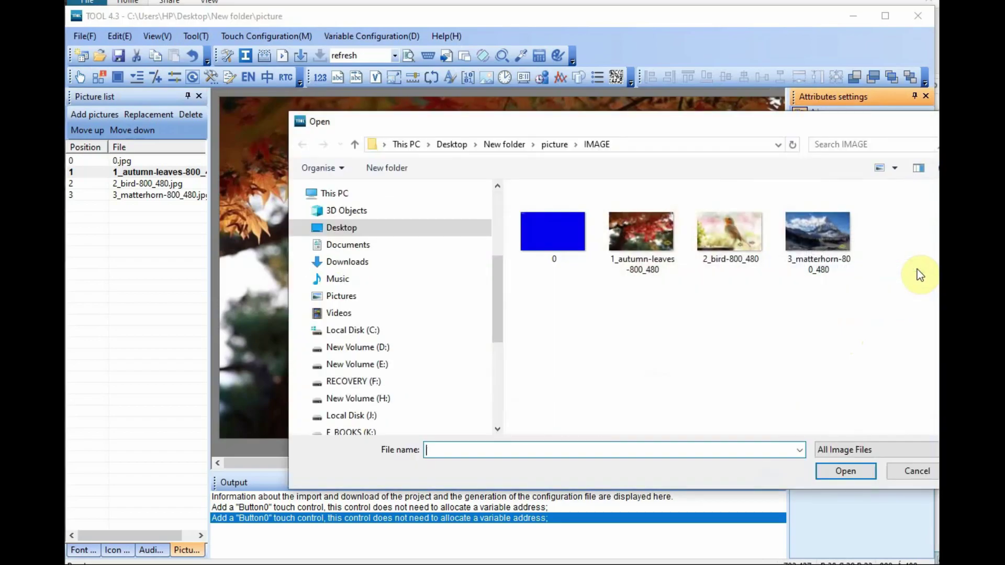
left_click(745, 245)
left_click(846, 472)
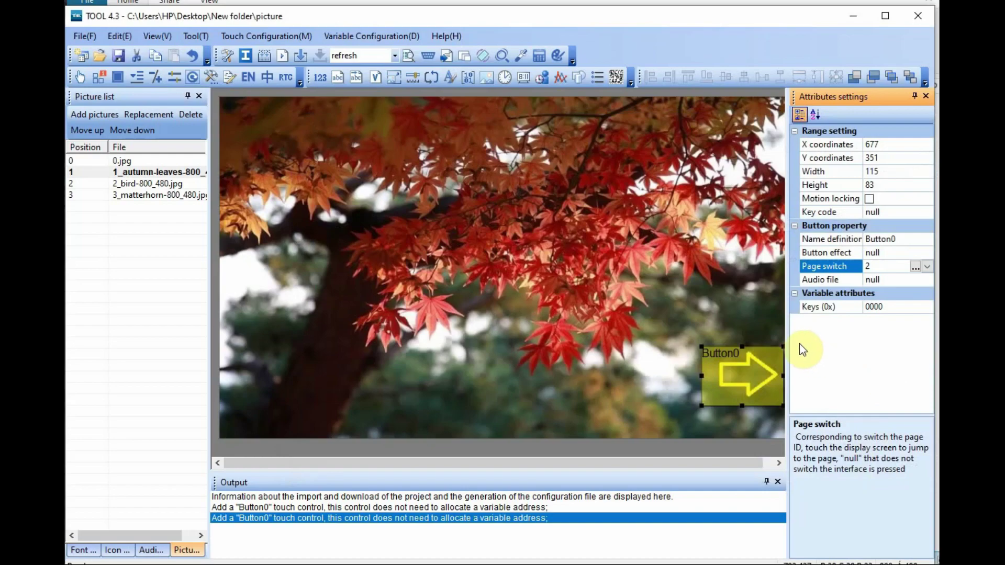
On the bird page, add a button about 103 × 56 pixels over the right-pointing arrow and set its page switch to 3_matterhorn-800_480
left_click(140, 186)
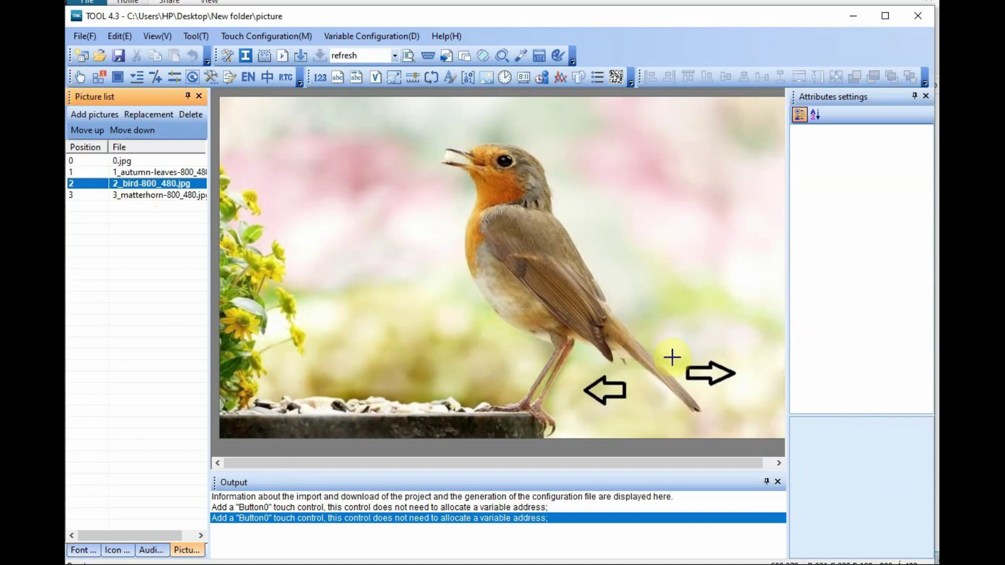
left_click_drag(672, 358, 745, 391)
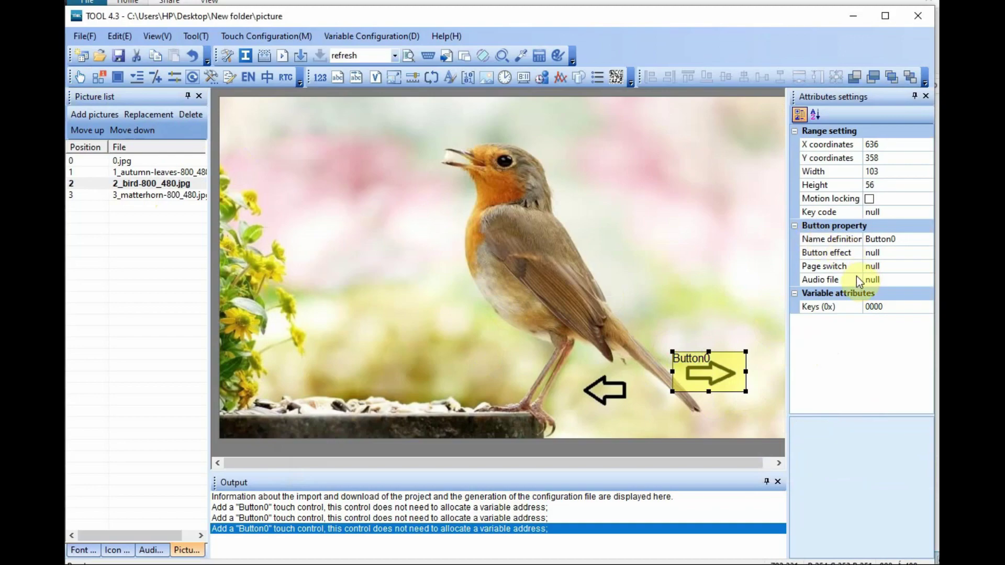
left_click(924, 267)
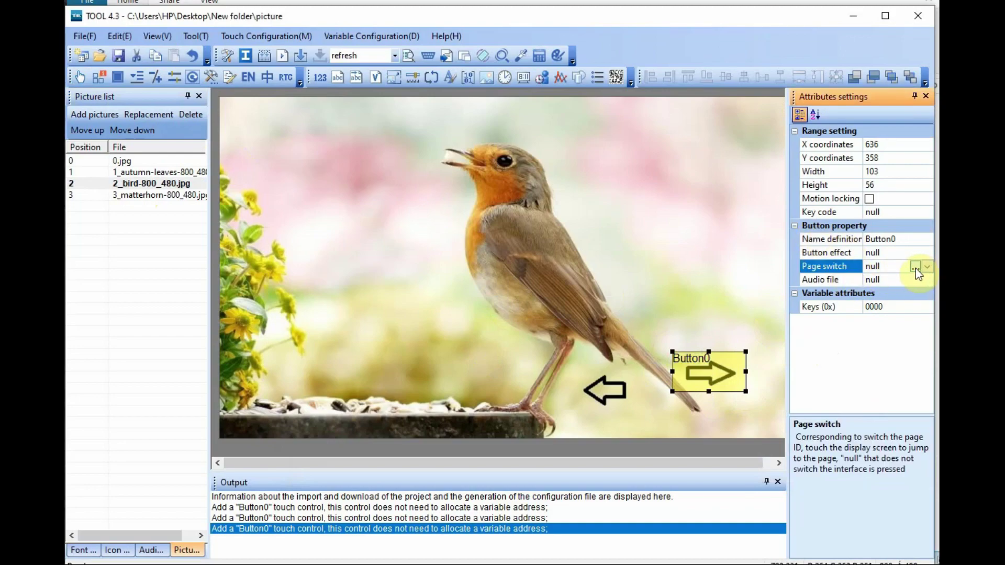
left_click(915, 268)
left_click(811, 229)
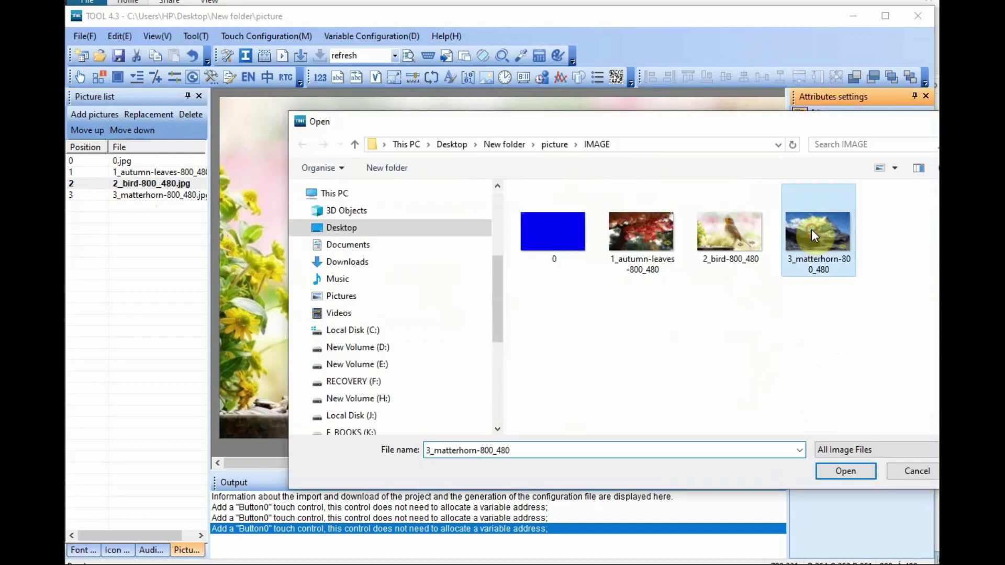
left_click(844, 468)
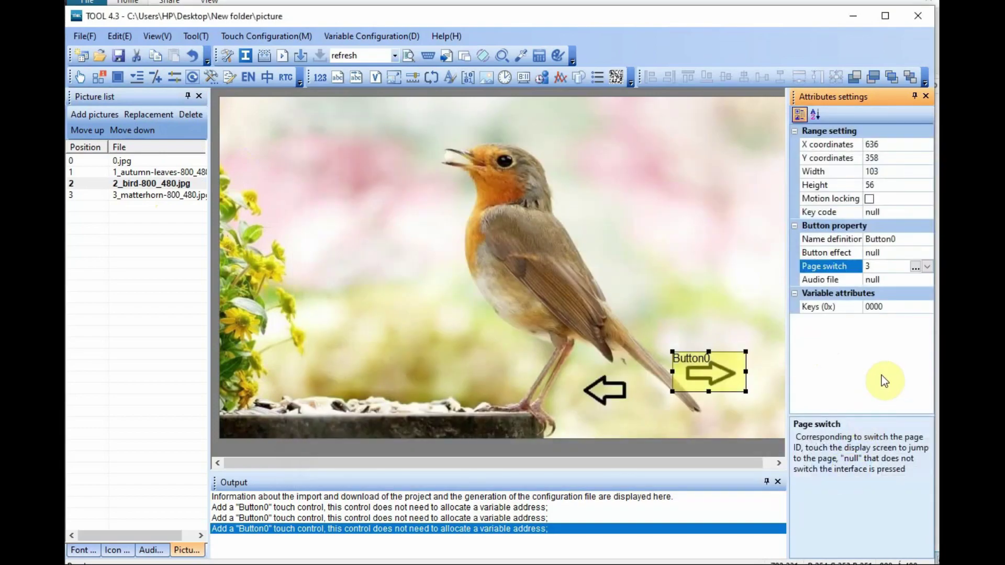
Add a second bird-page button about 111 × 65 pixels over the left-pointing arrow and set its page switch to 1_autumn-leaves-800_480
left_click(80, 78)
left_click_drag(563, 366, 641, 413)
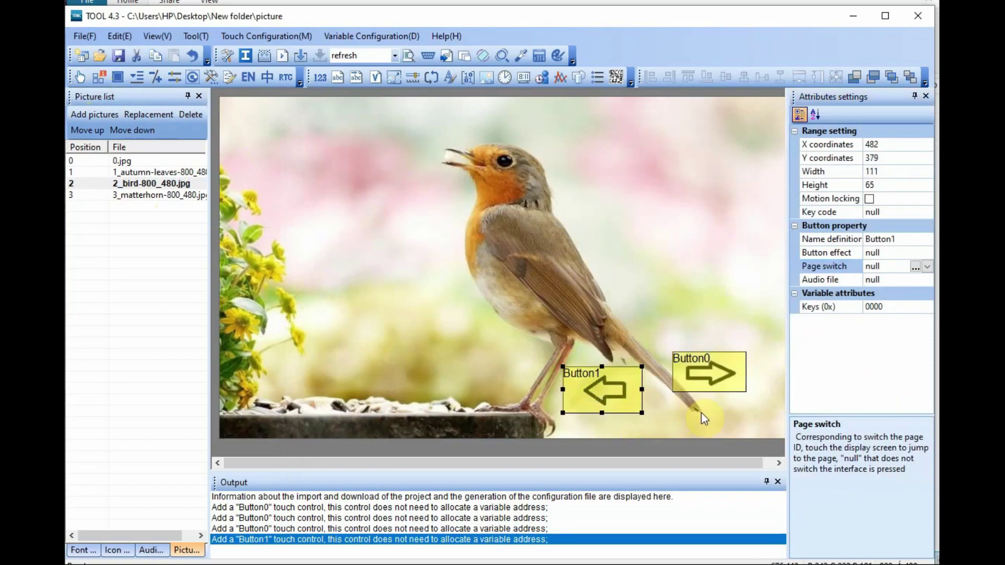
left_click(702, 417)
left_click(621, 391)
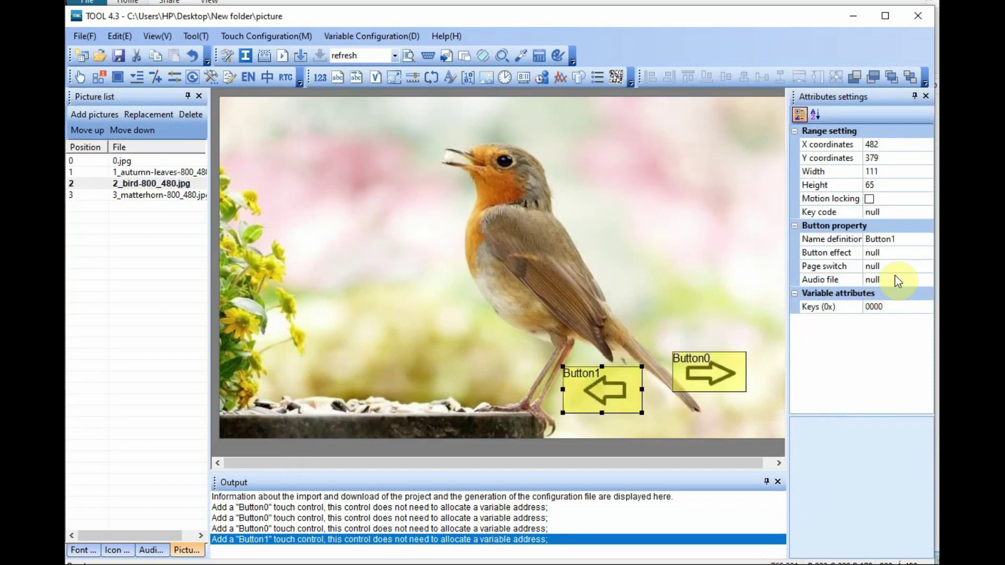
left_click(849, 269)
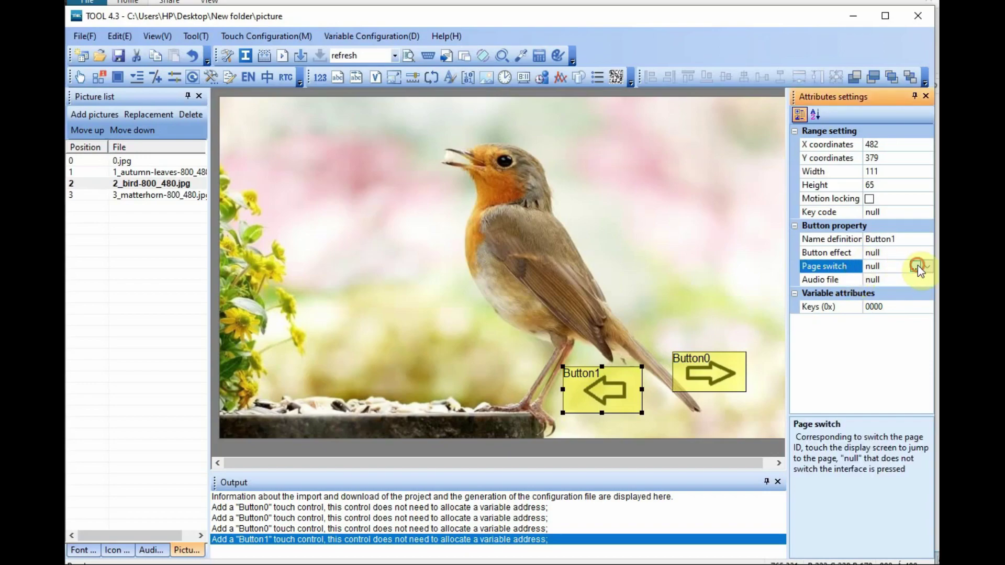
left_click(918, 266)
left_click(642, 235)
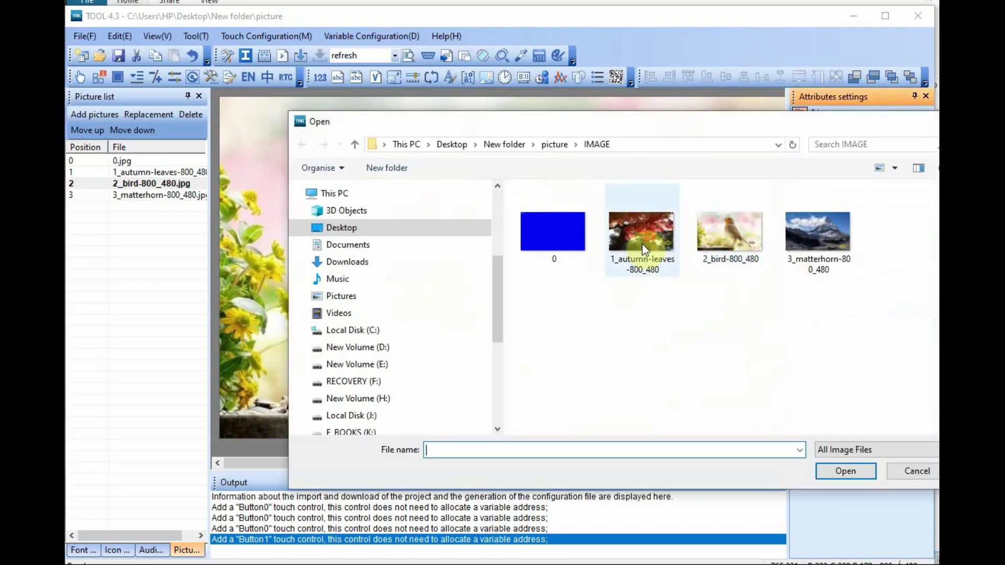
left_click(842, 471)
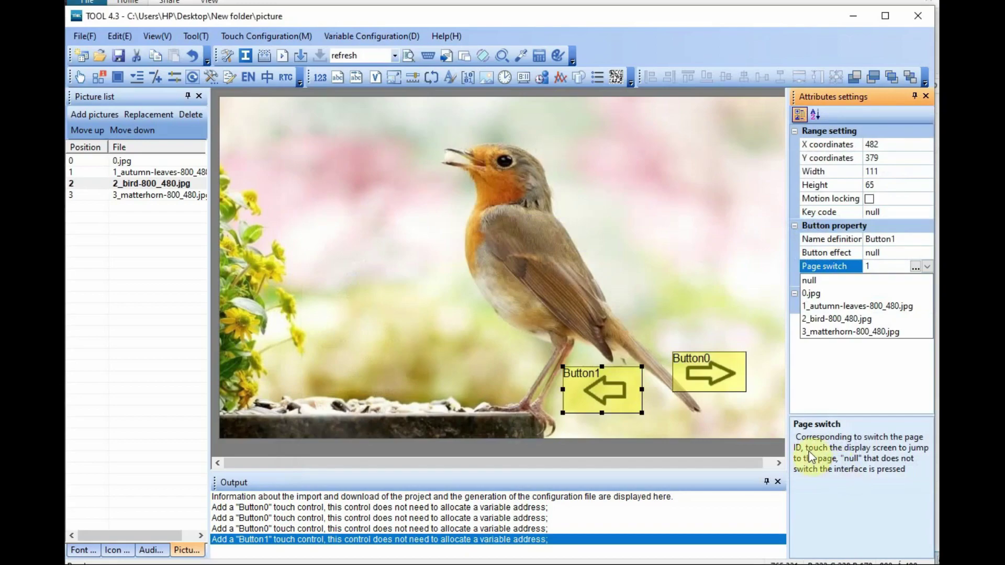
On the matterhorn page, add a button about 125 × 81 pixels over the arrow and set its page switch to 2_bird-800_480
left_click(130, 200)
left_click(140, 201)
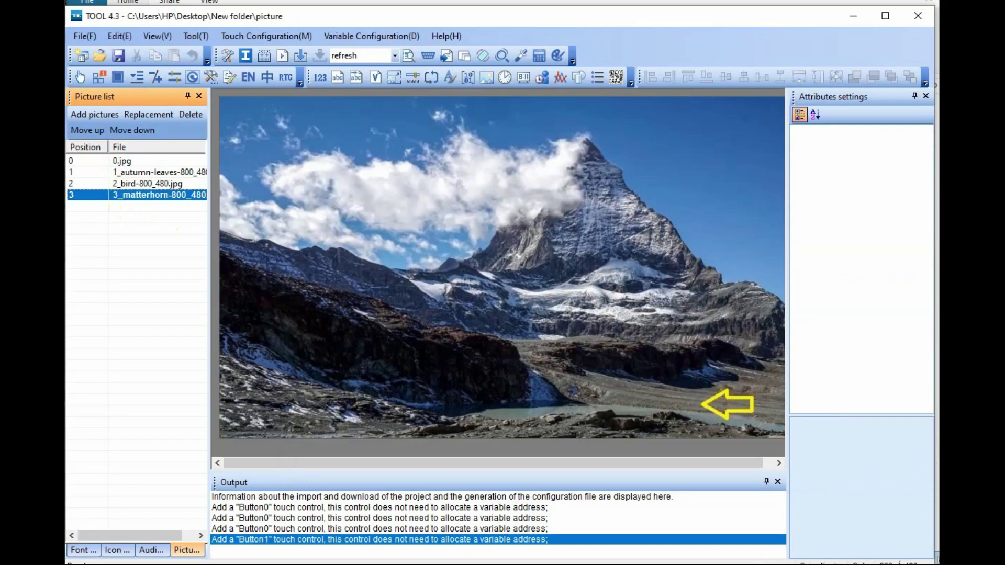
left_click(83, 78)
left_click_drag(682, 377, 774, 437)
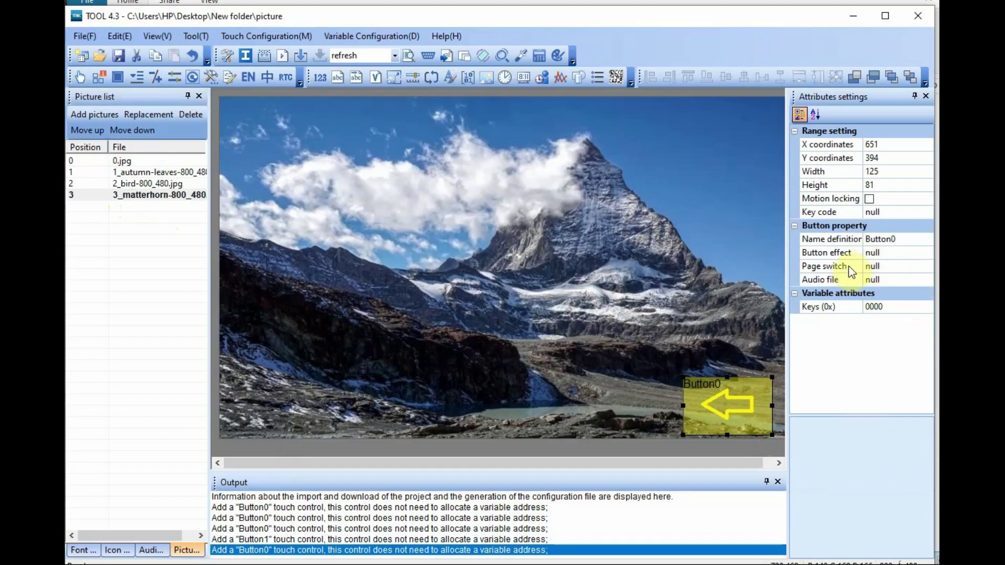
left_click(891, 270)
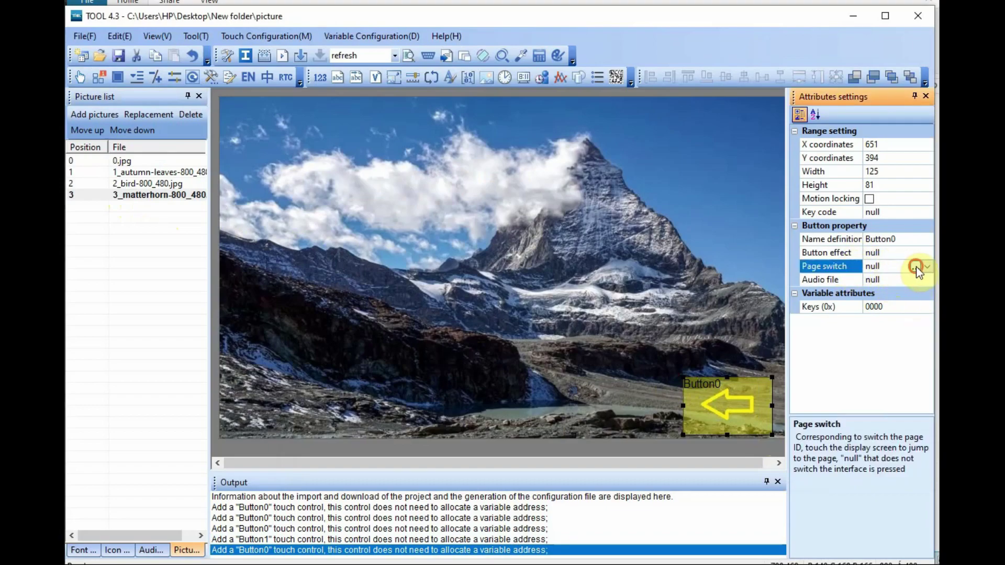
left_click(916, 266)
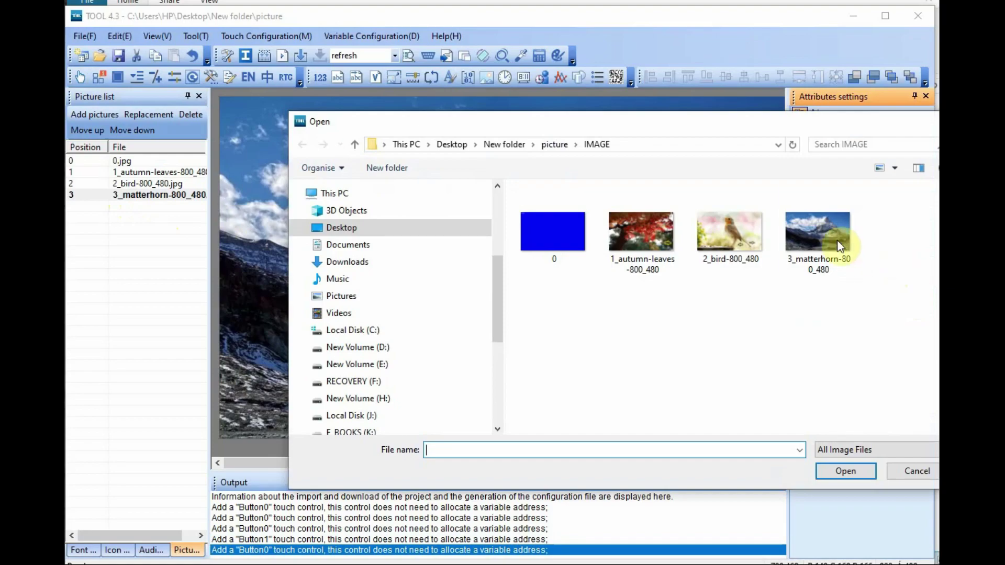
left_click(733, 223)
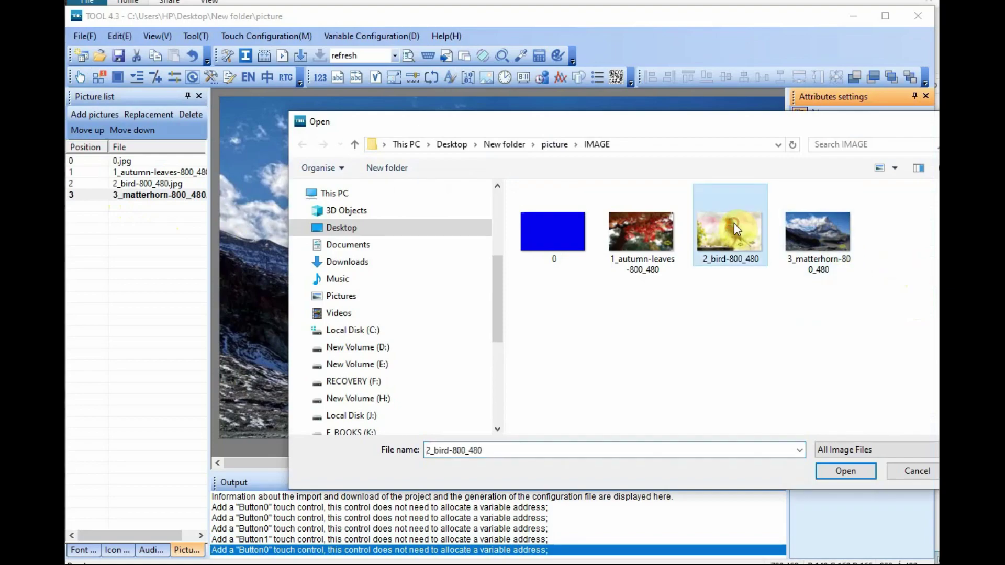
left_click(845, 472)
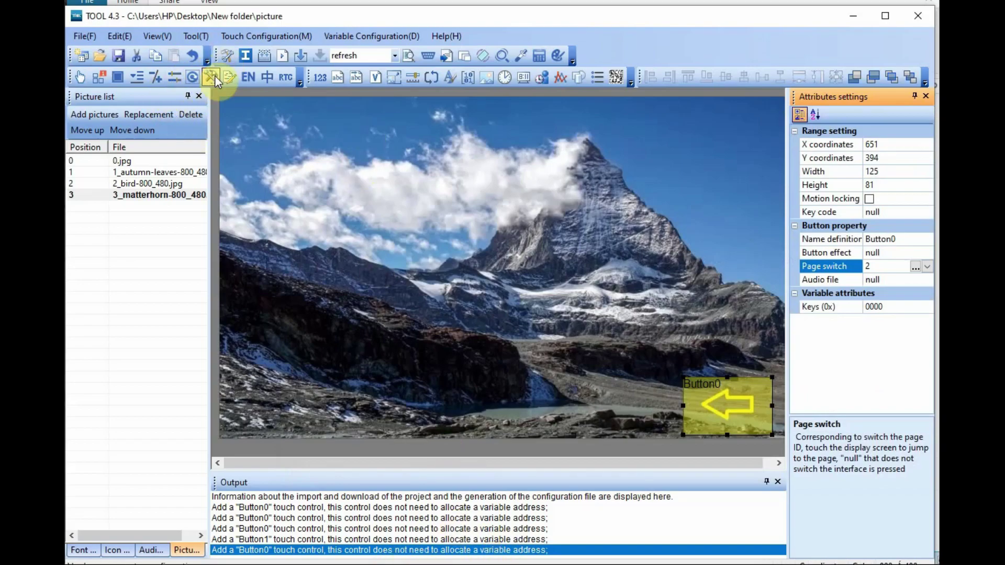
Generate the project's configuration files and check the configuration download dialog for a USB connection to the display
left_click(265, 61)
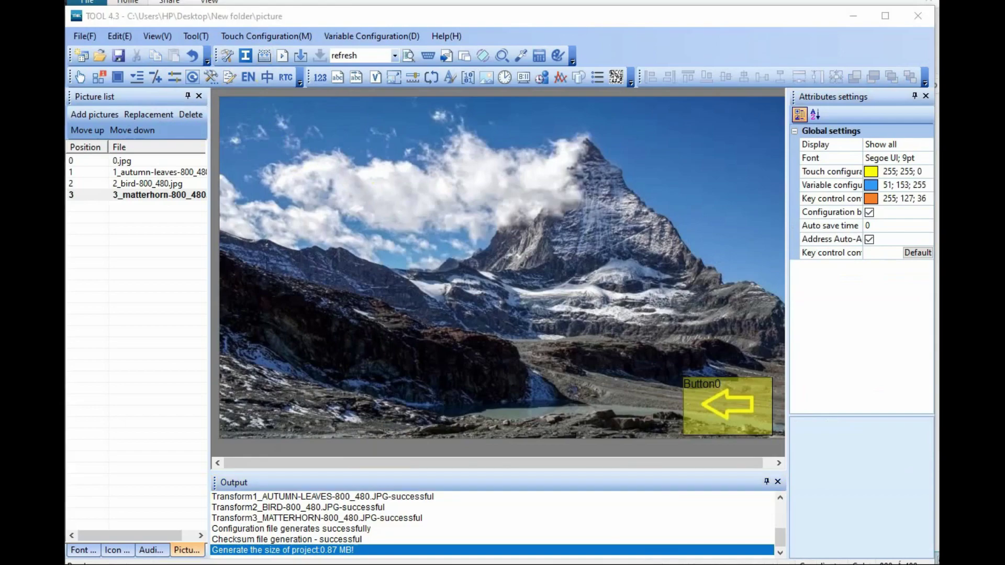
left_click(492, 226)
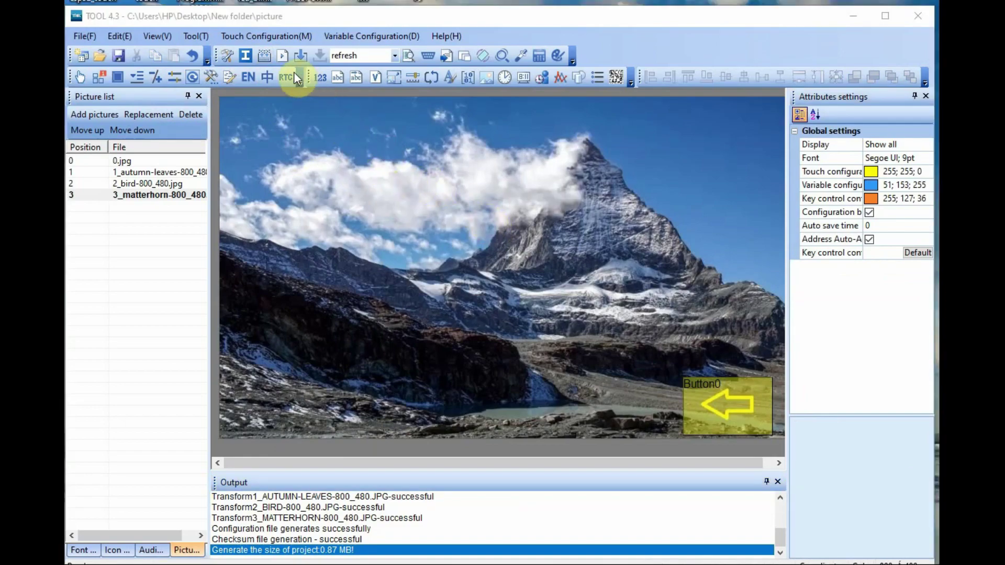
left_click(299, 59)
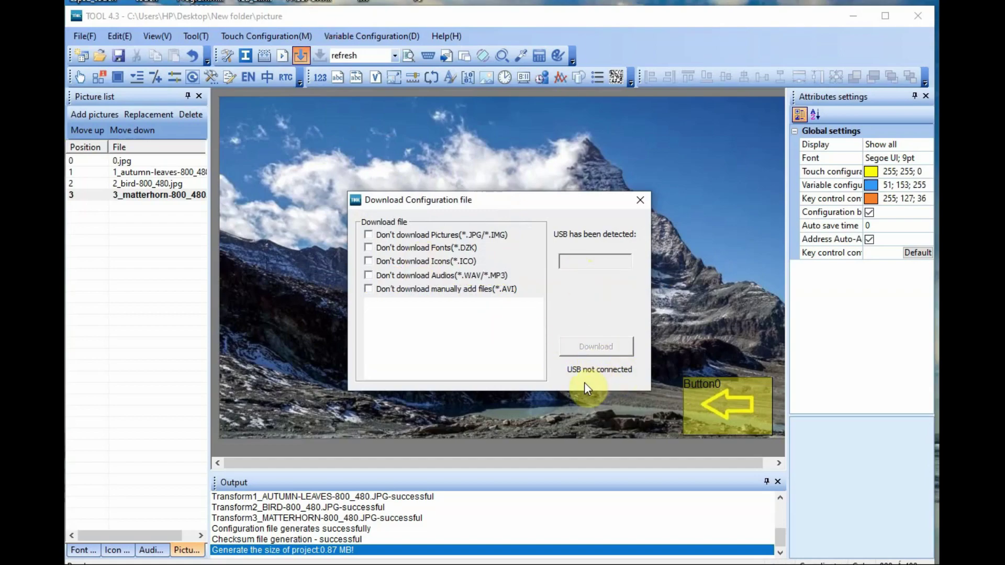
left_click(644, 202)
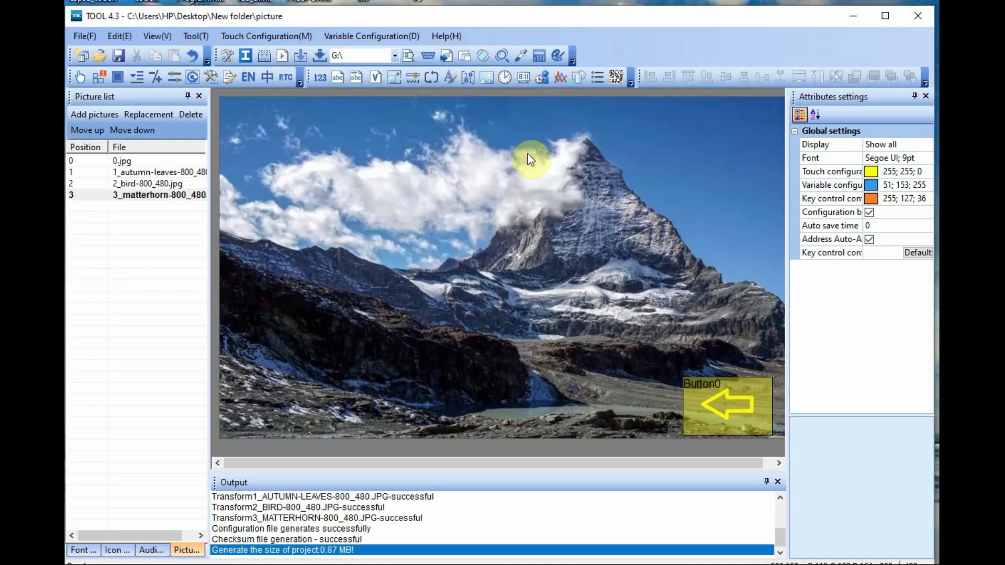
Reopen the configuration download dialog and inspect the VT_SET folder on the VGUS_USER drive, closing the Explorer windows of the display's drives
left_click(302, 56)
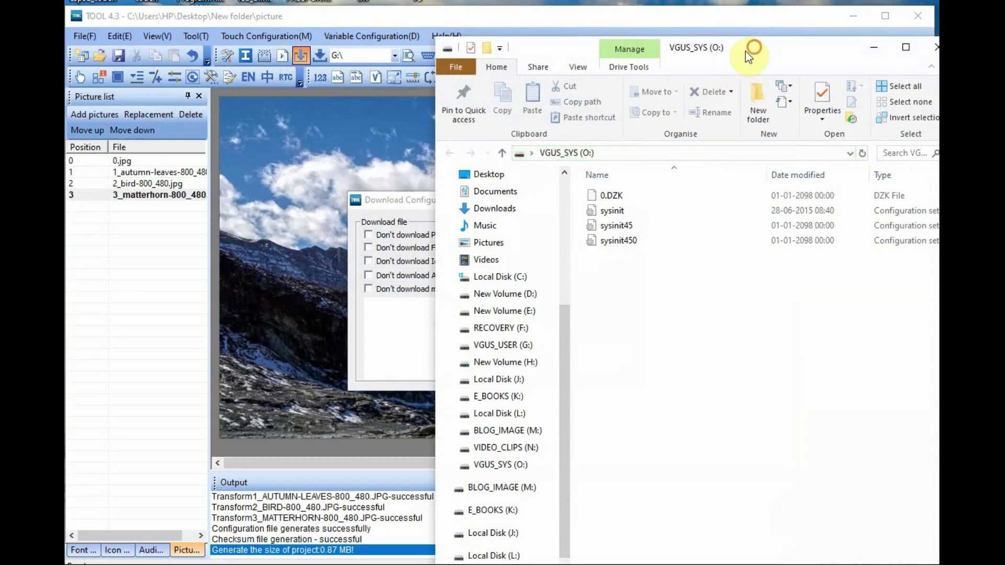
left_click_drag(745, 51, 637, 75)
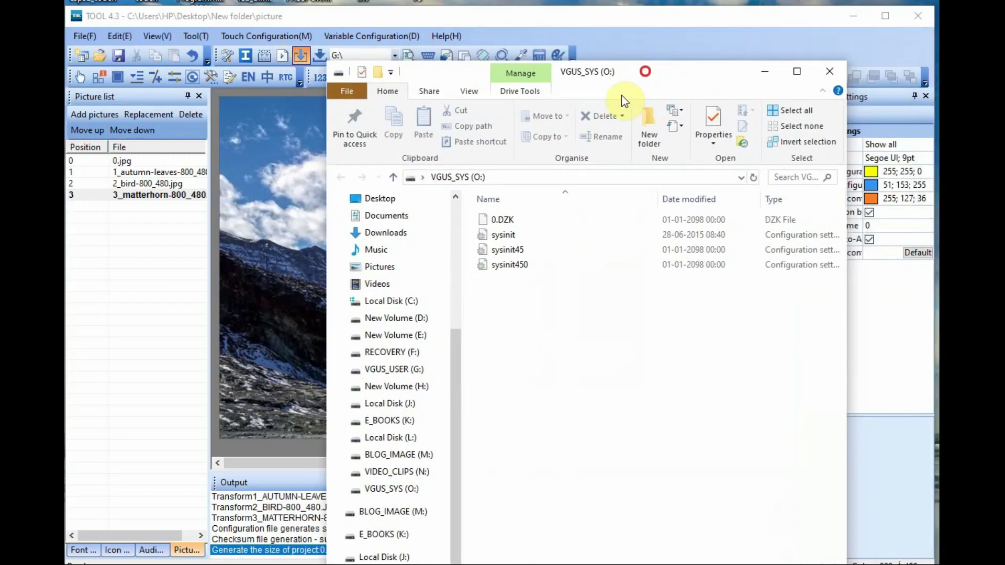
left_click(831, 72)
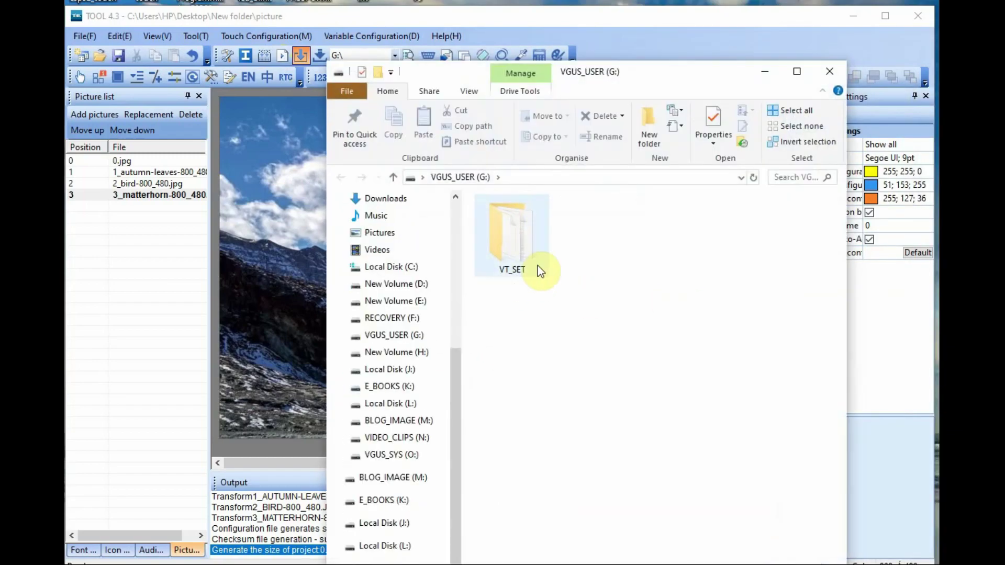
double_click(518, 230)
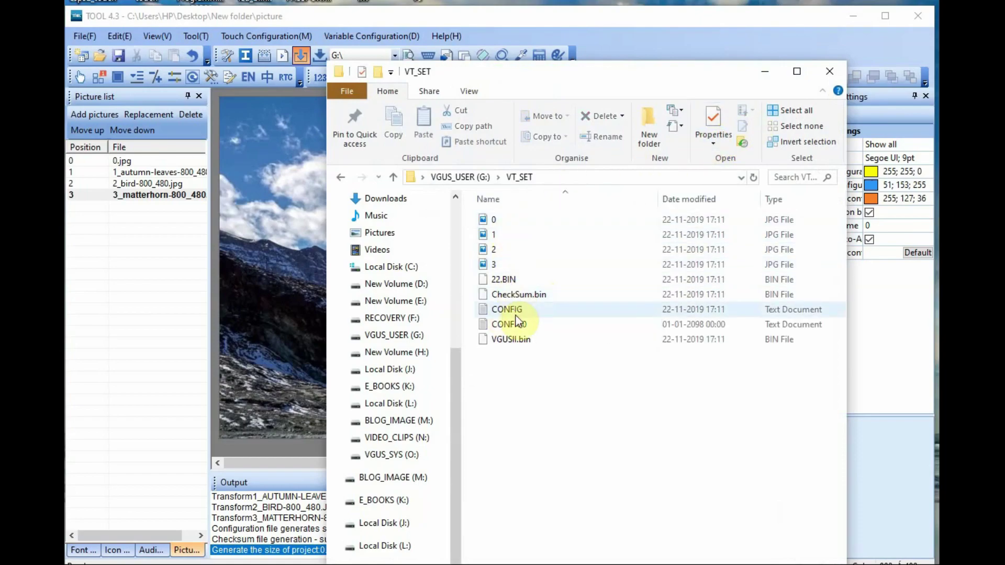
left_click(829, 71)
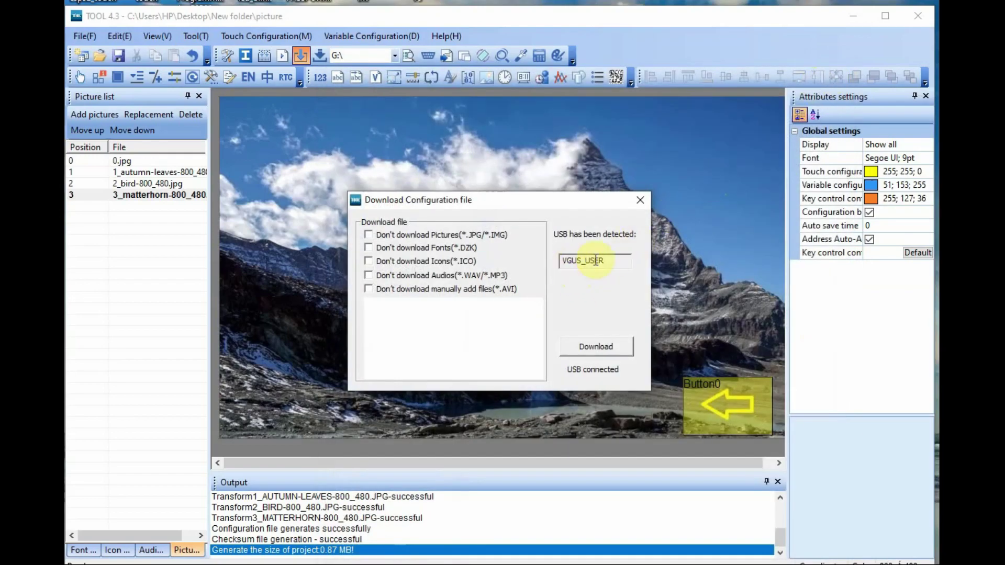
Download all configuration files to the VGUS_USER drive of the display and close the download dialog
left_click(587, 347)
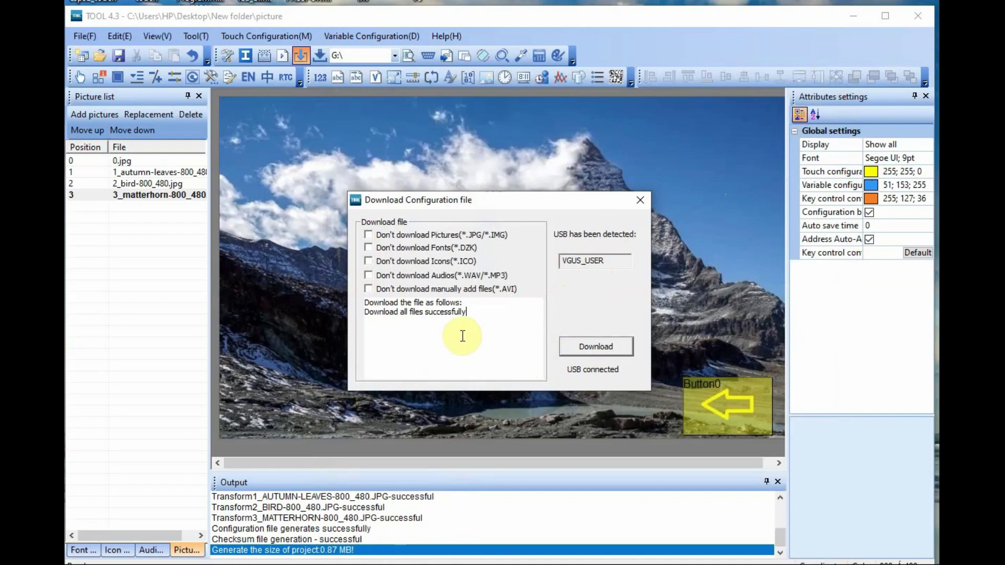
left_click(592, 347)
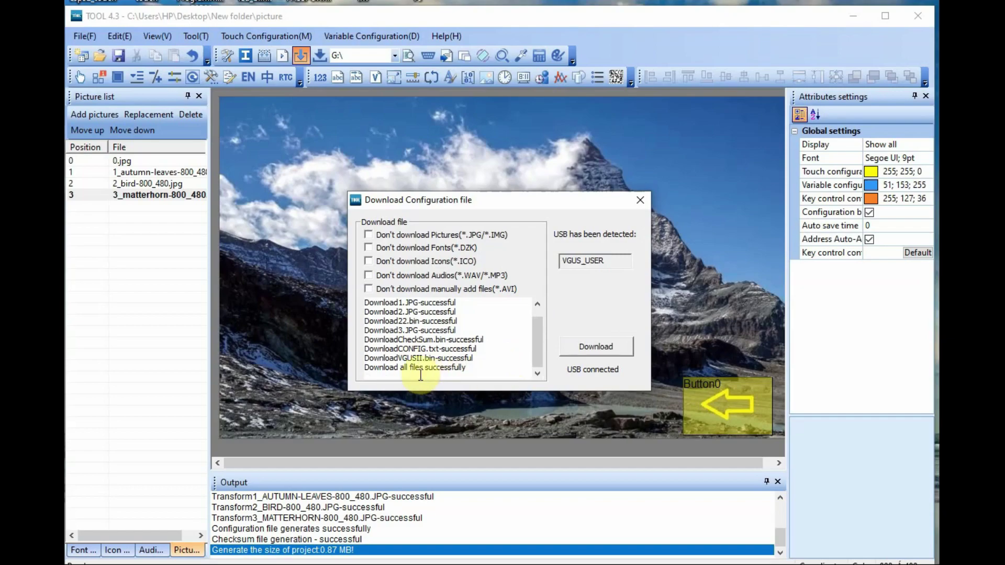
left_click(645, 194)
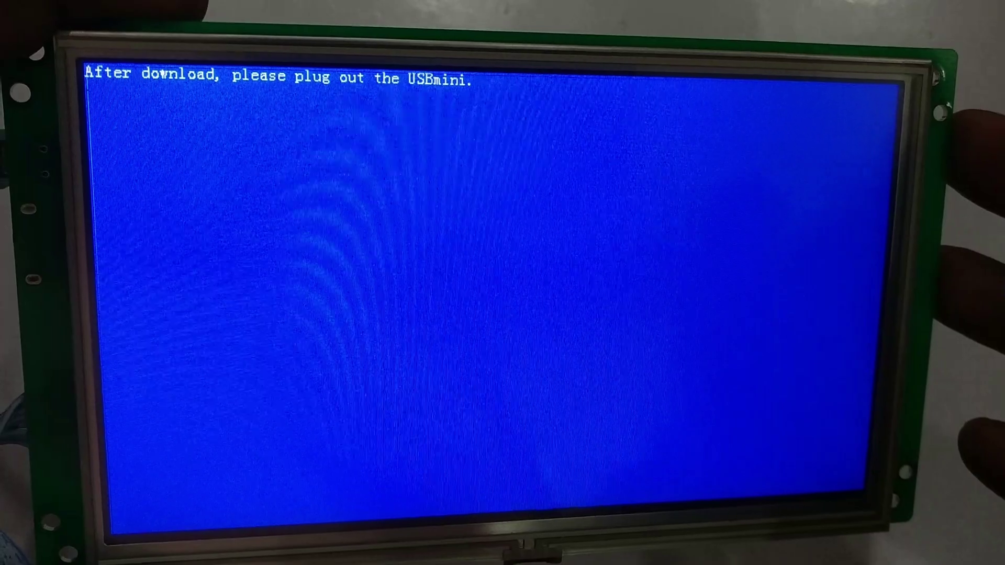